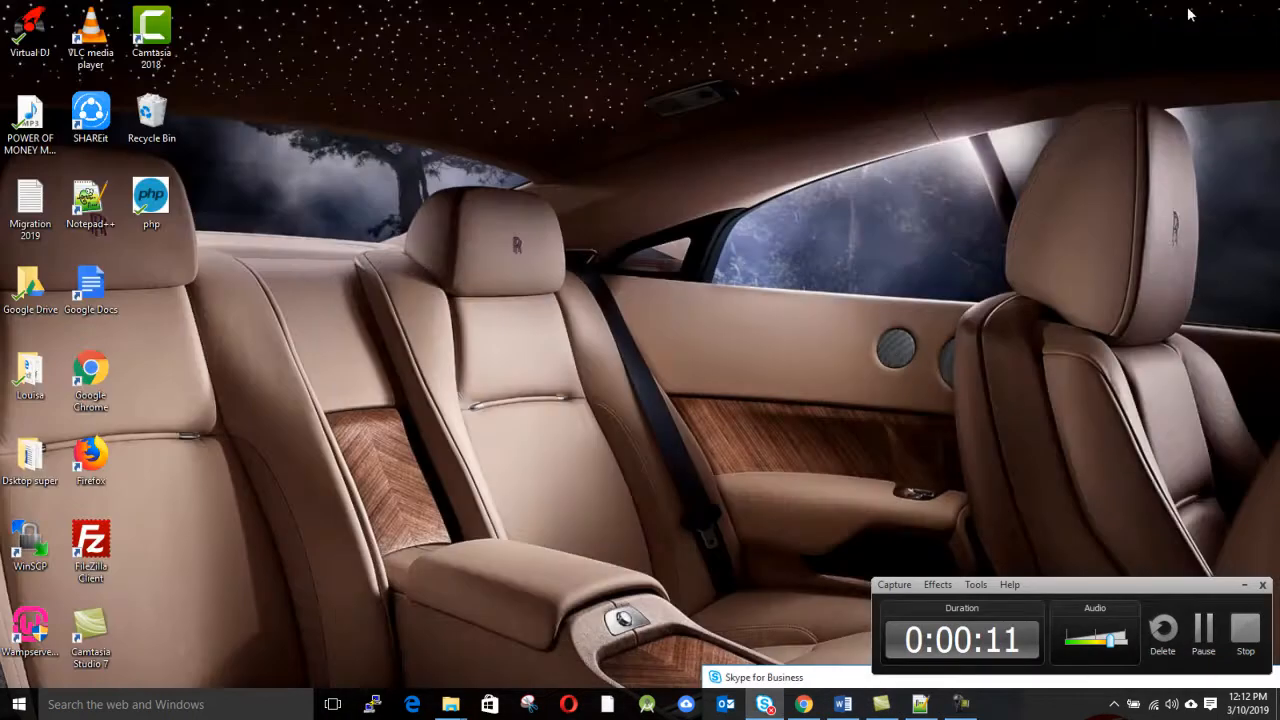
Switch to Chrome and review the draft post's title, body text and Yoast SEO focus keyphrase section.
click(805, 706)
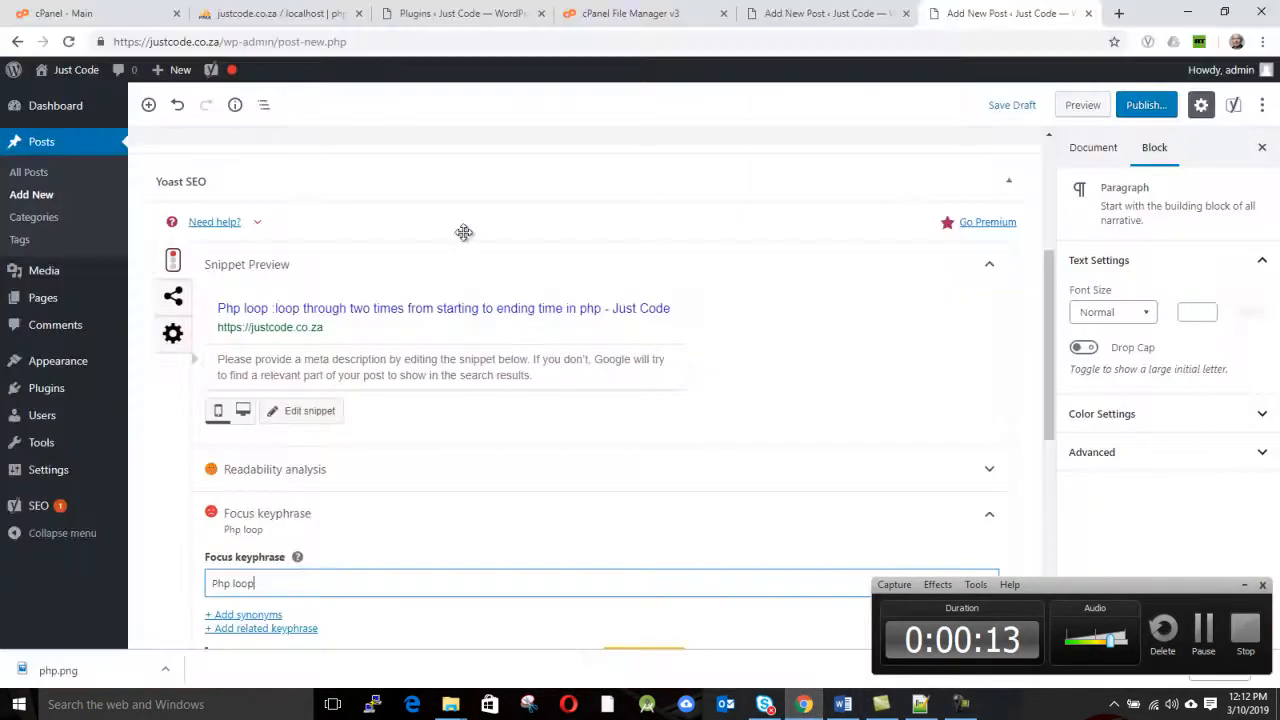
scroll(350, 425, down, 1)
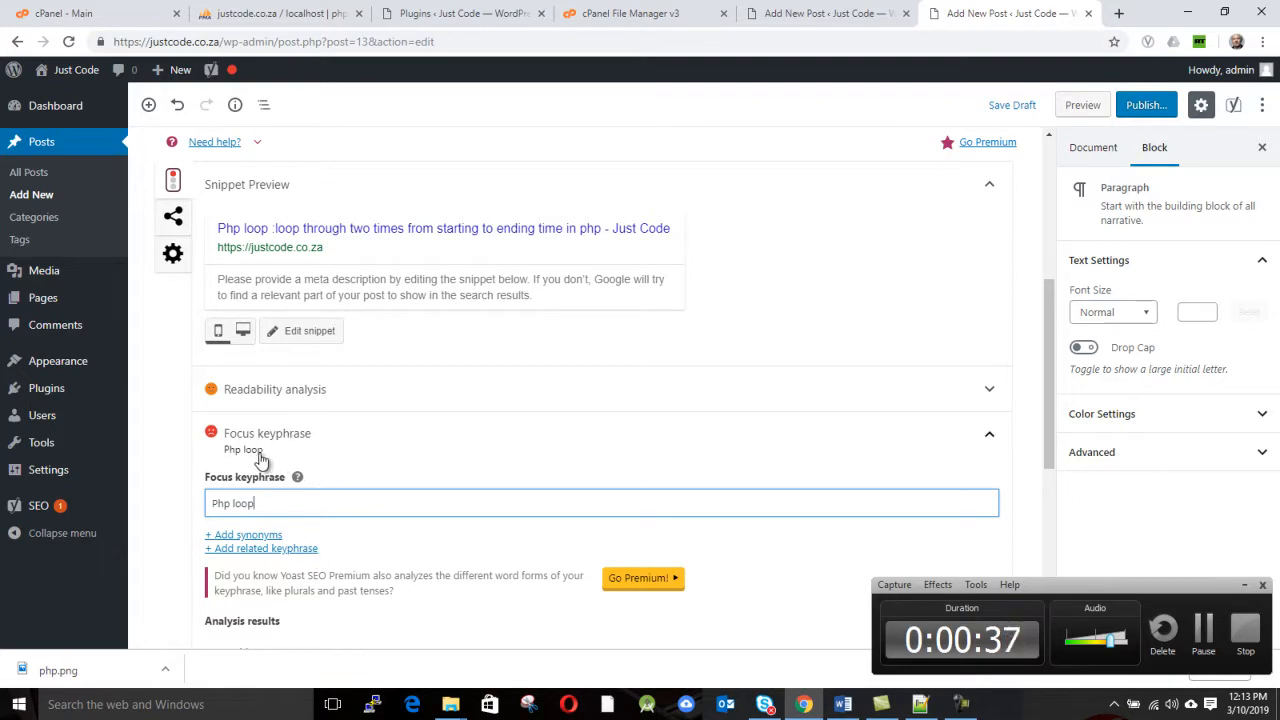
scroll(348, 362, up, 3)
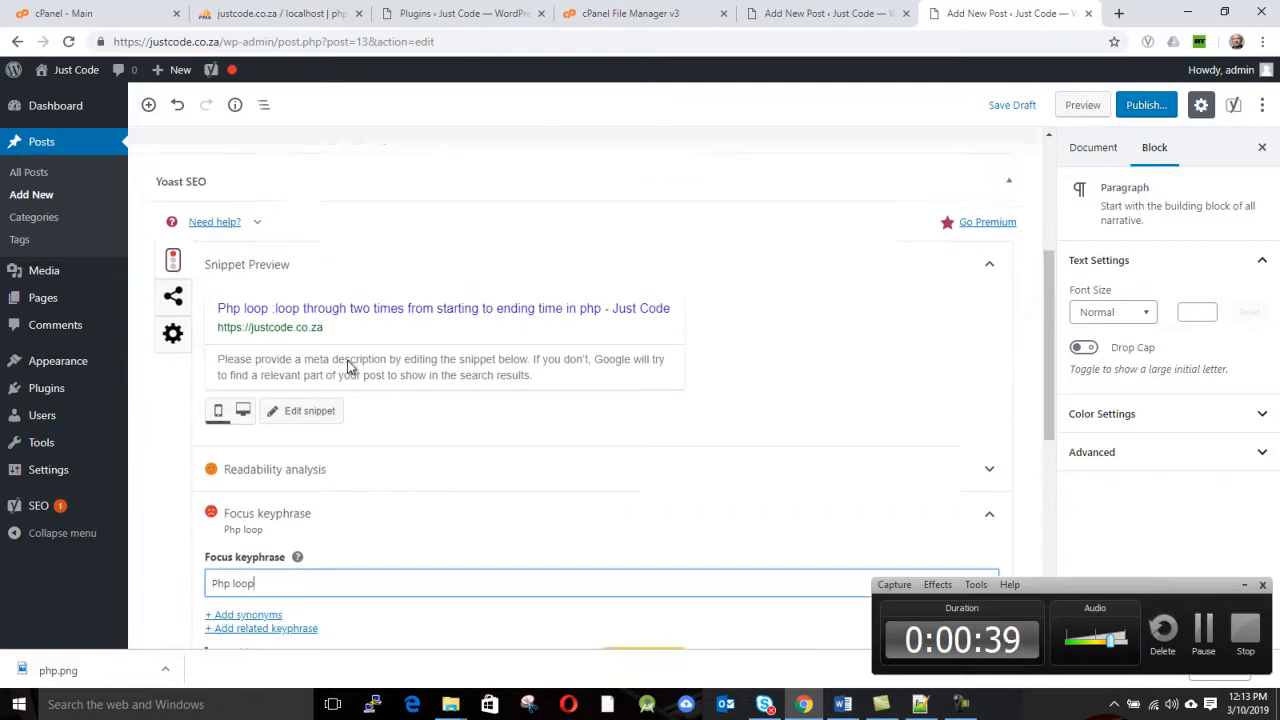
scroll(348, 362, up, 2)
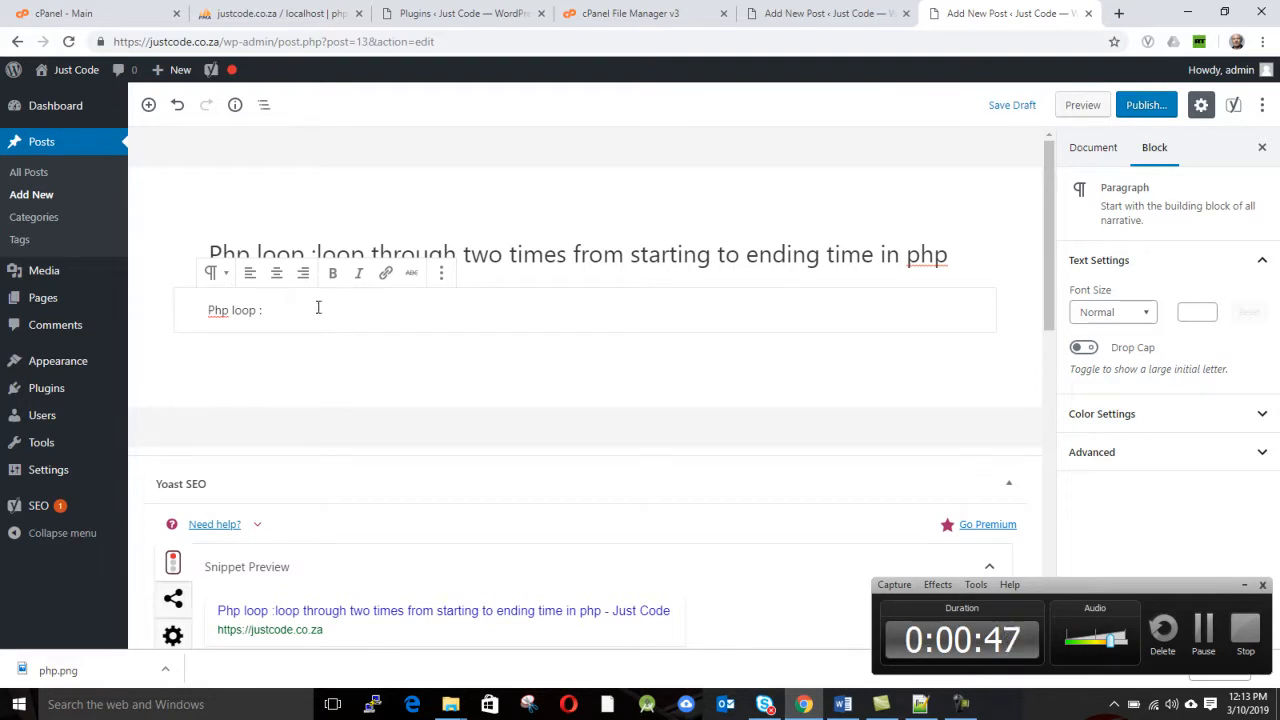
scroll(285, 322, down, 5)
scroll(282, 337, down, 1)
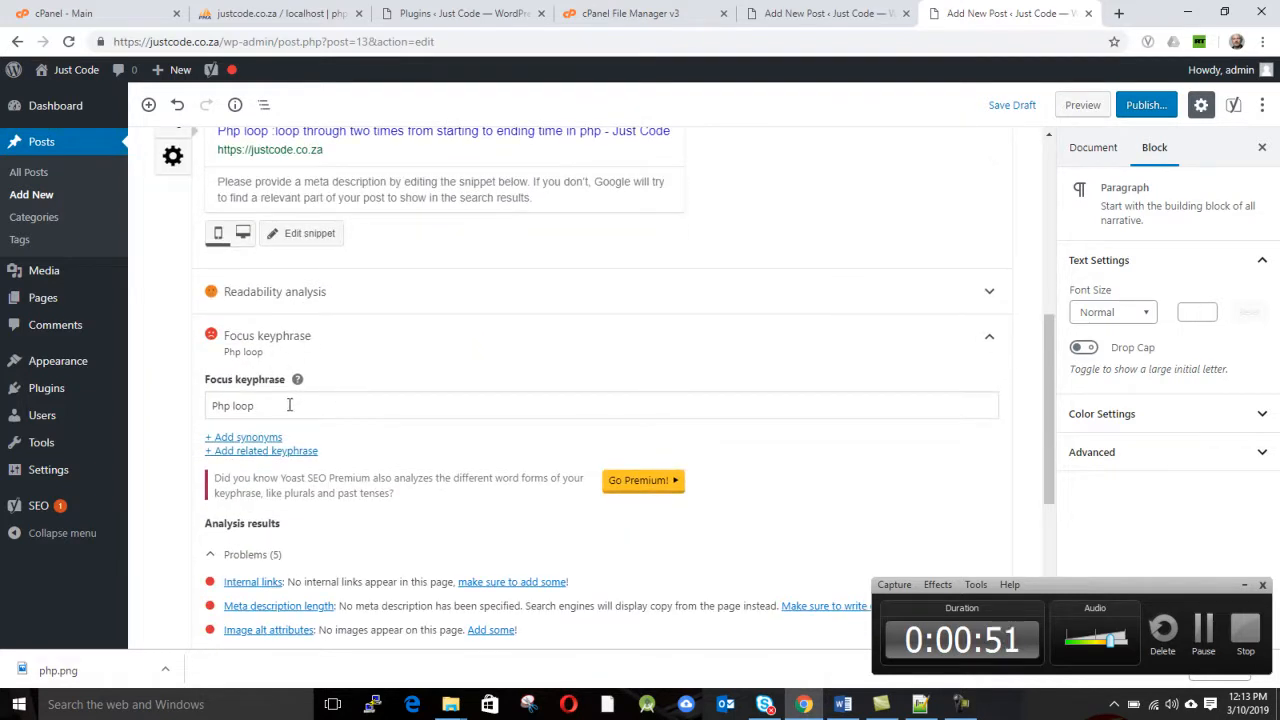
scroll(290, 408, up, 2)
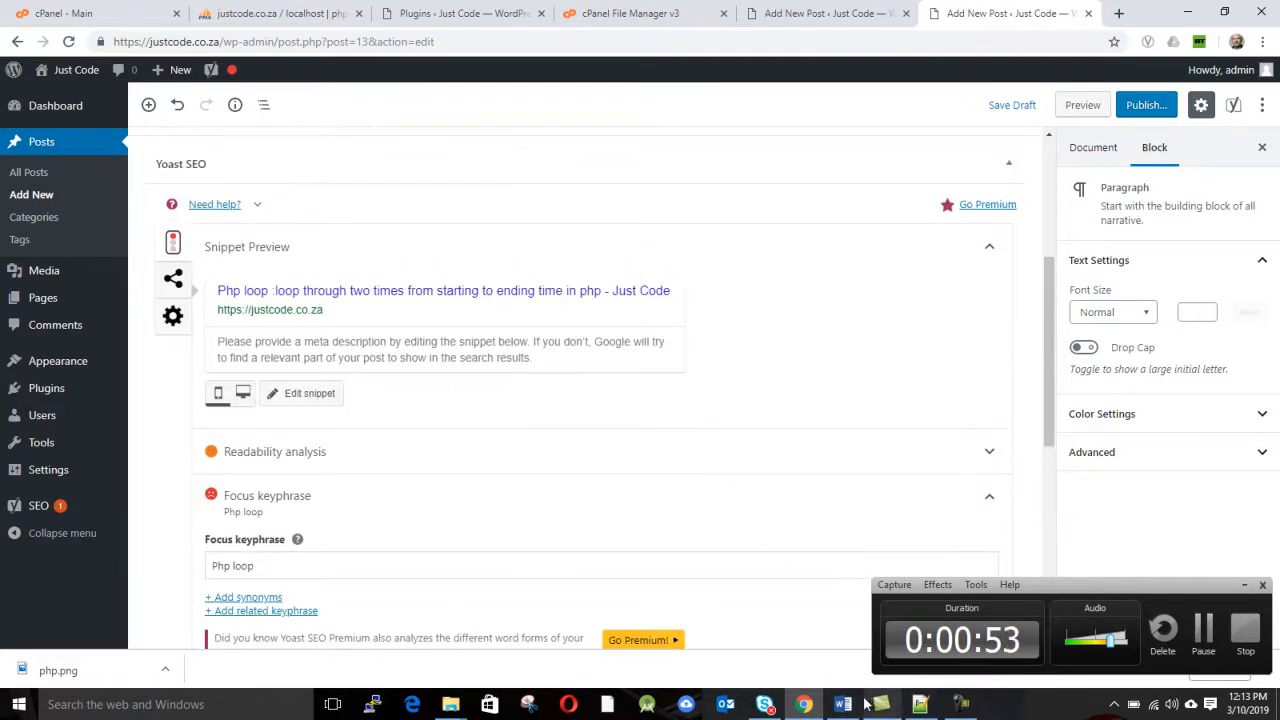
Open the Yoast snippet for editing and enter "Php loop :" as the meta description.
click(320, 397)
scroll(329, 449, down, 4)
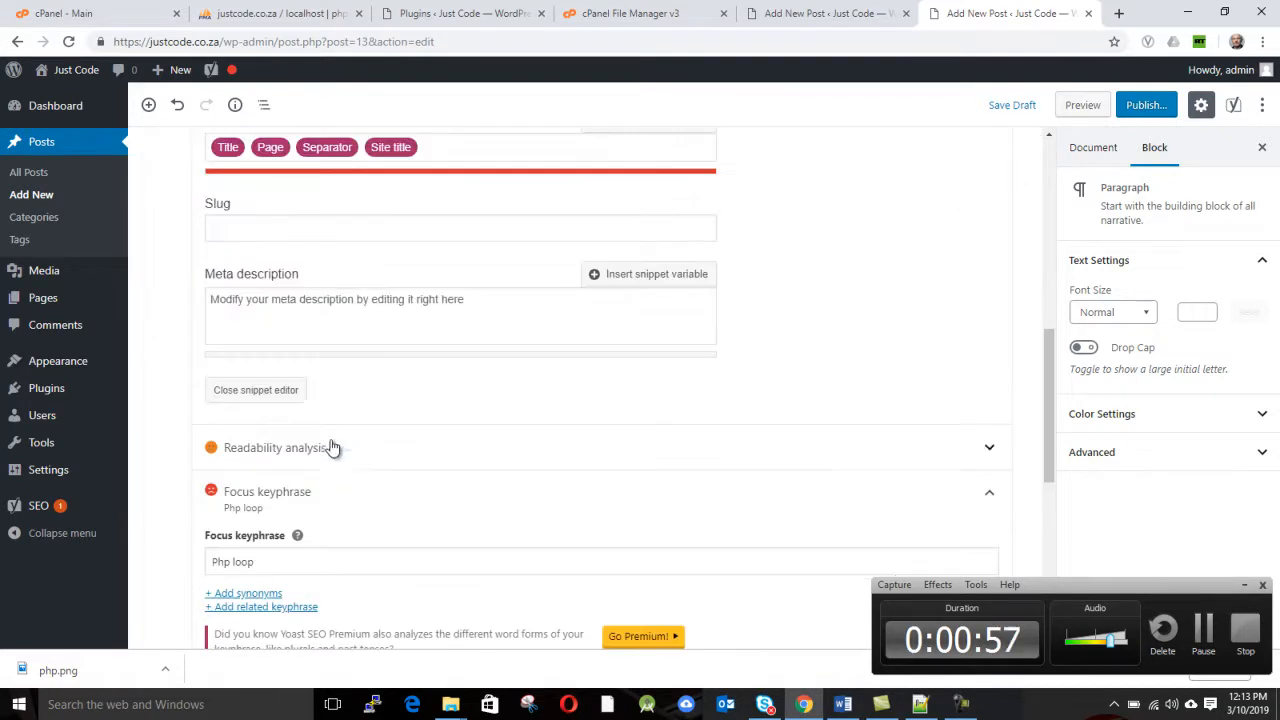
scroll(295, 458, up, 3)
click(273, 545)
right_click(273, 553)
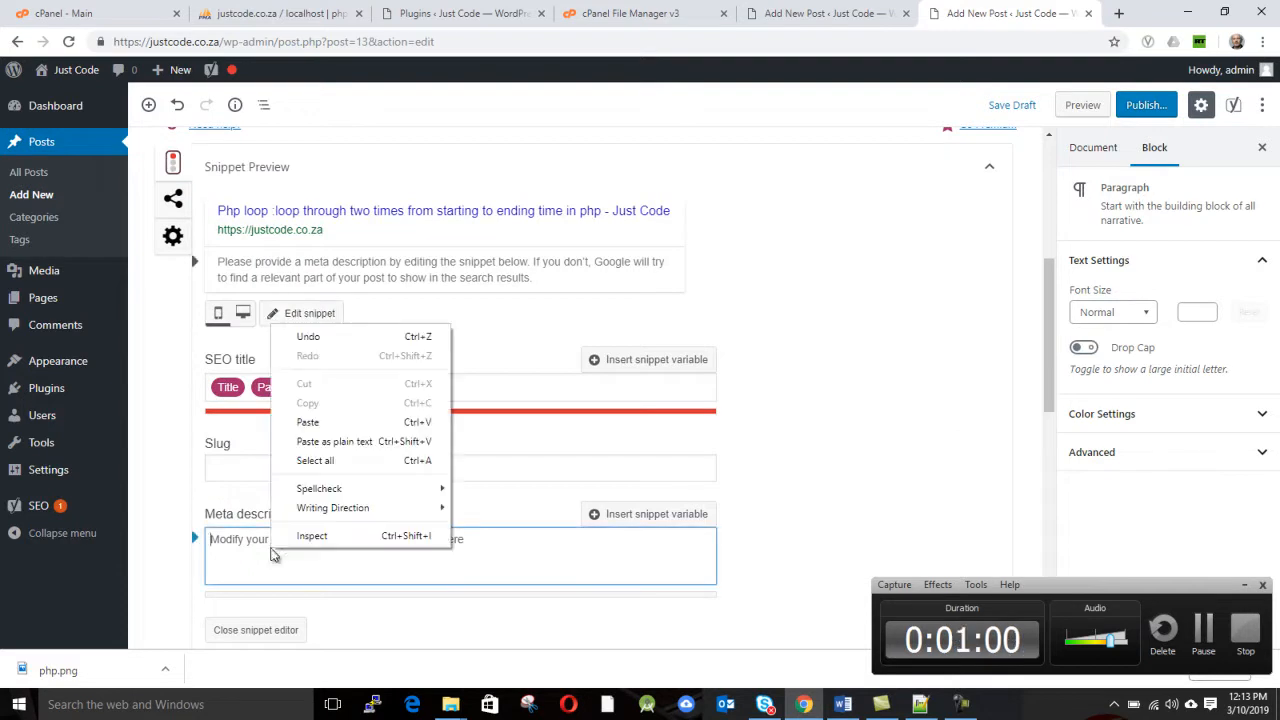
click(329, 422)
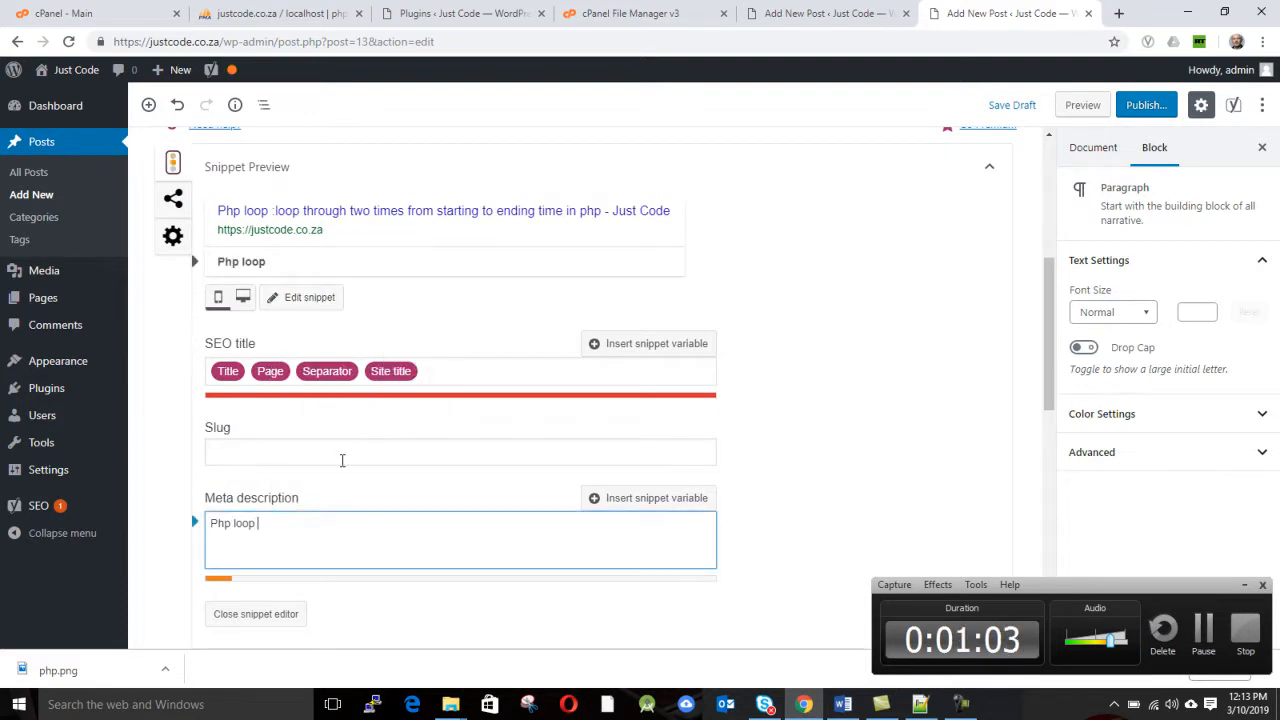
text(:)
Check the keyphrase analysis results, clear the meta description and re-enter "Php loop :" in it.
scroll(342, 460, down, 3)
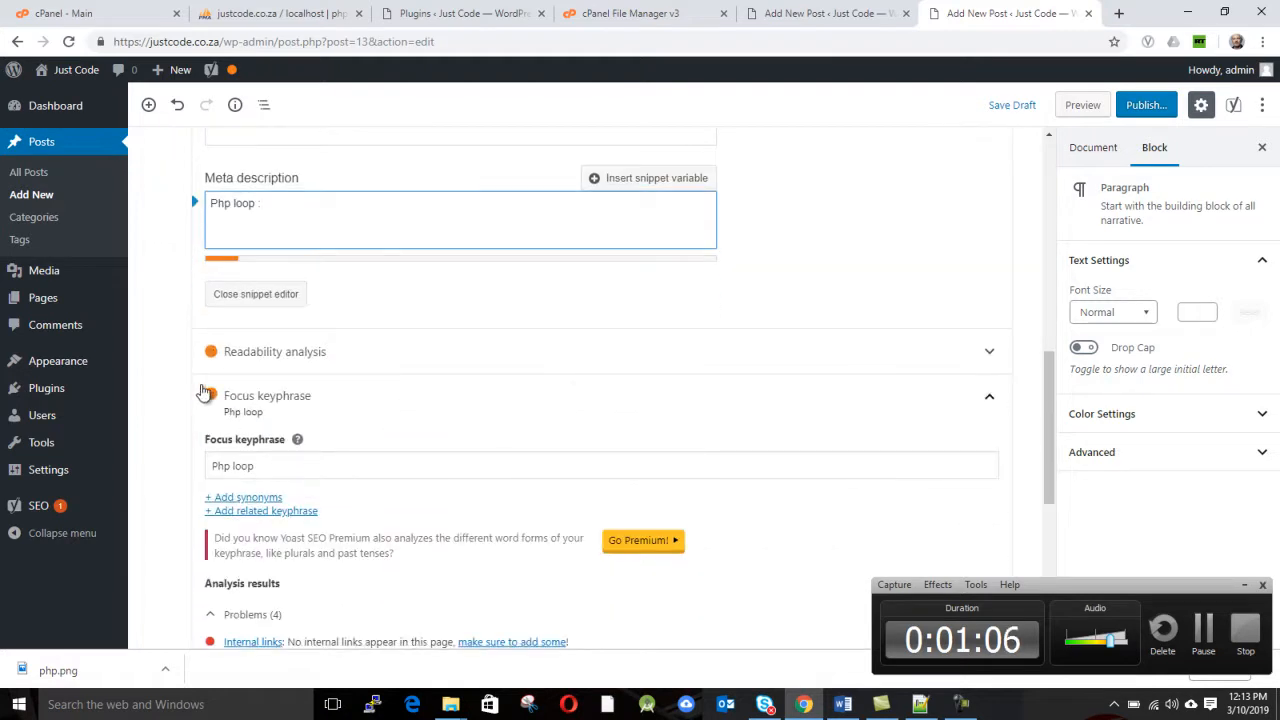
scroll(277, 345, down, 4)
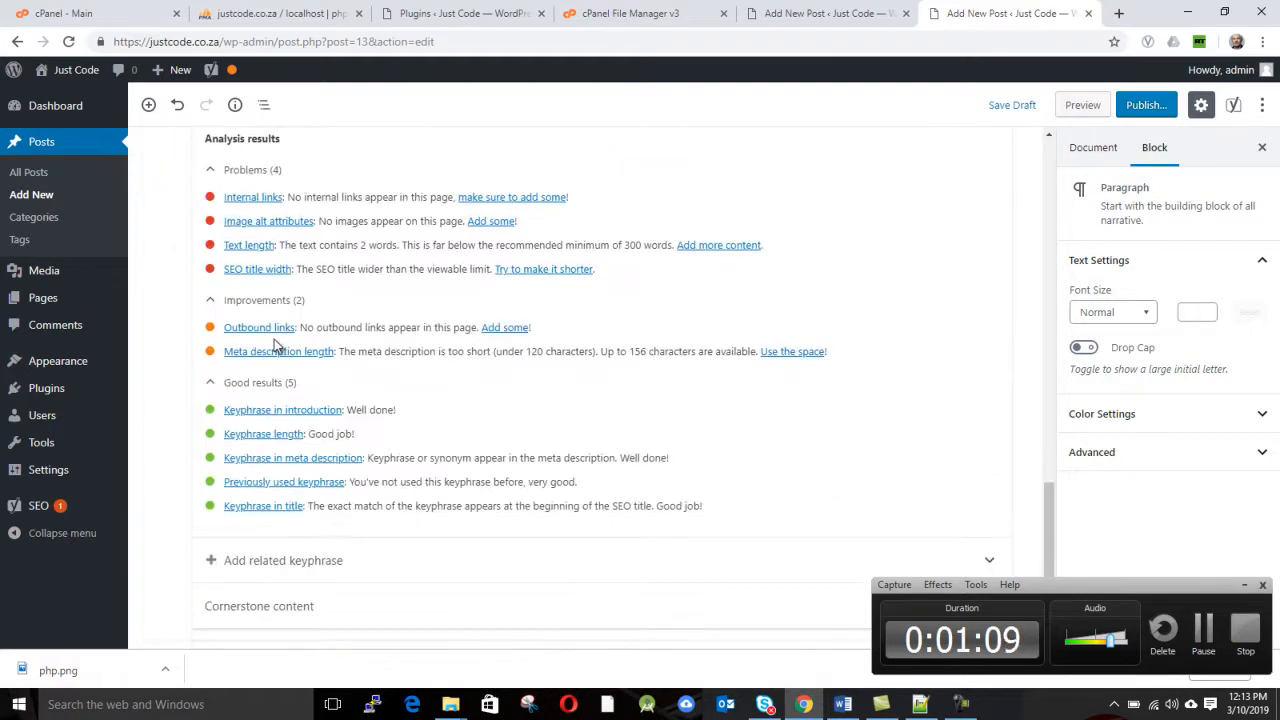
click(272, 350)
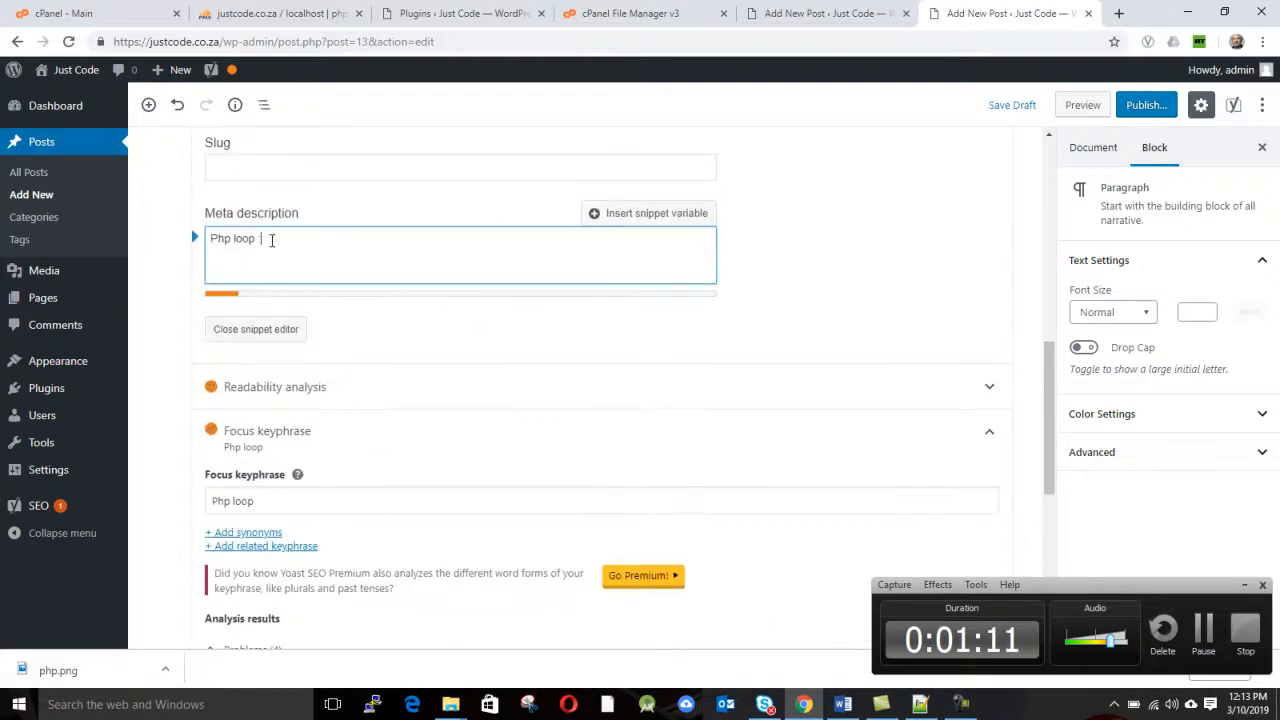
key(BackSpace)
key(BackSpace)
key(BackSpace)
key(BackSpace)
key(BackSpace)
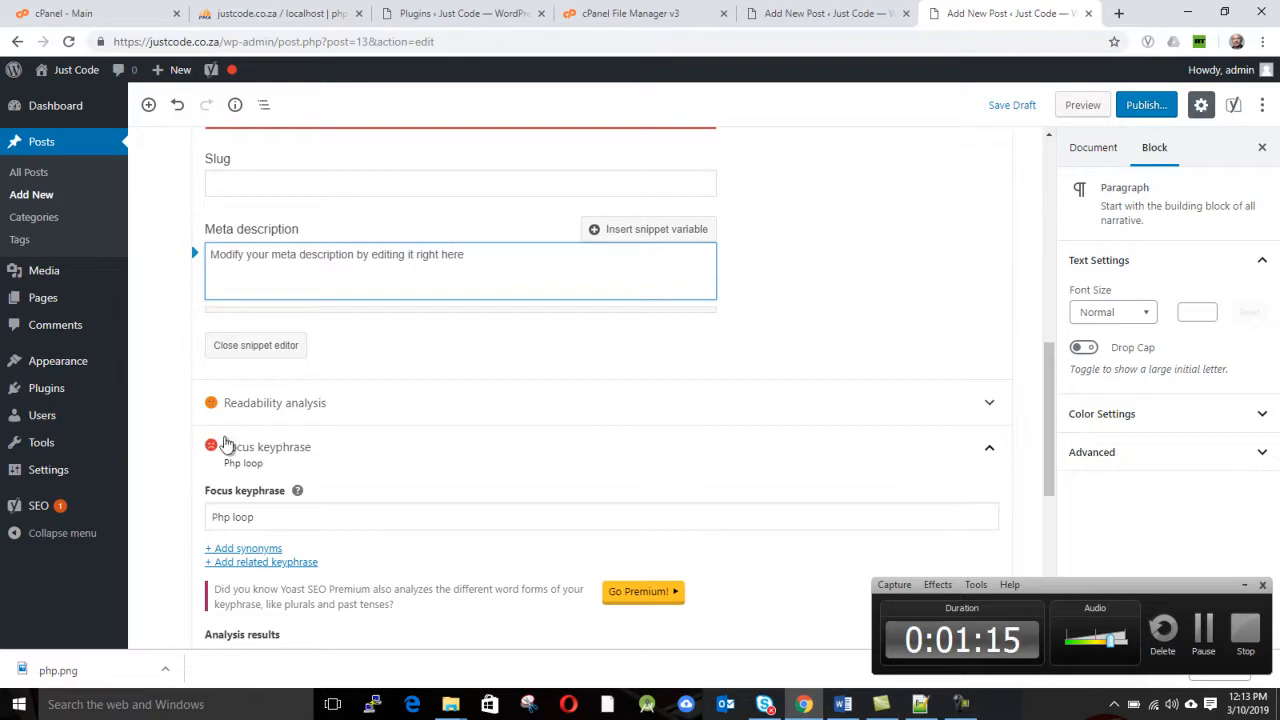
text(Php loop)
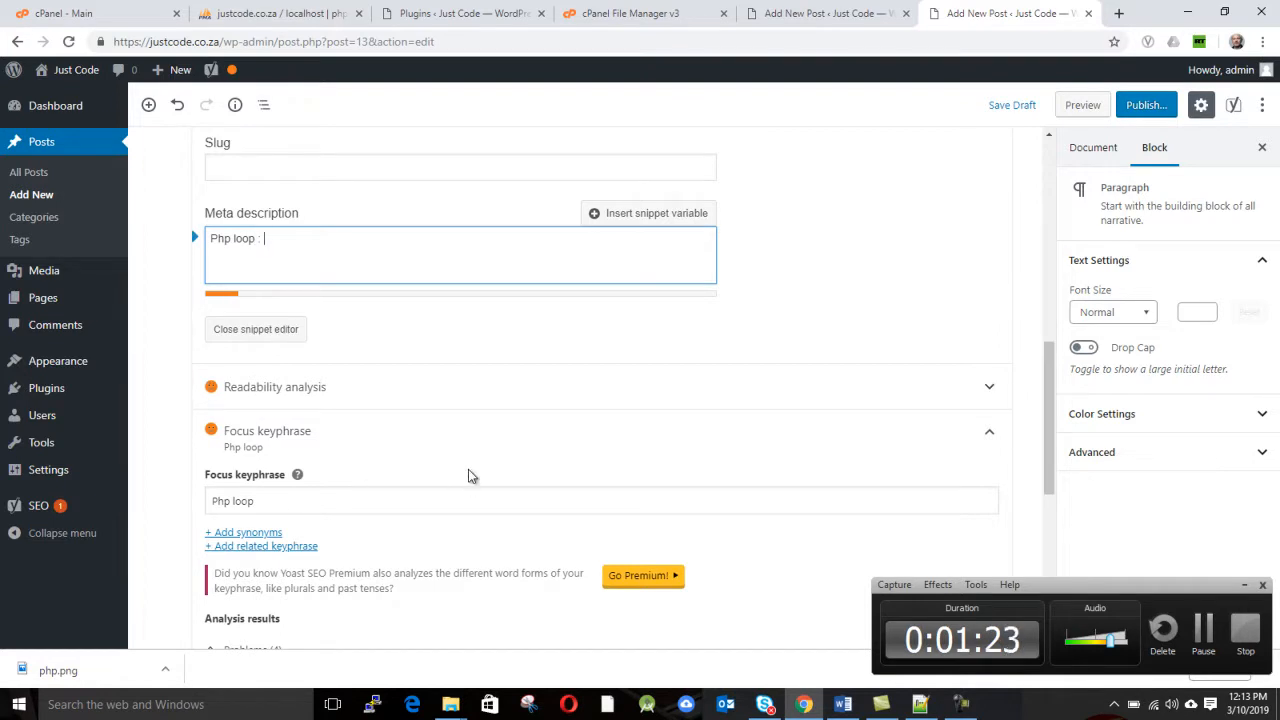
In the Word document, copy the "Select time" PHP code under the "loop through two times" heading and return to the browser.
click(843, 704)
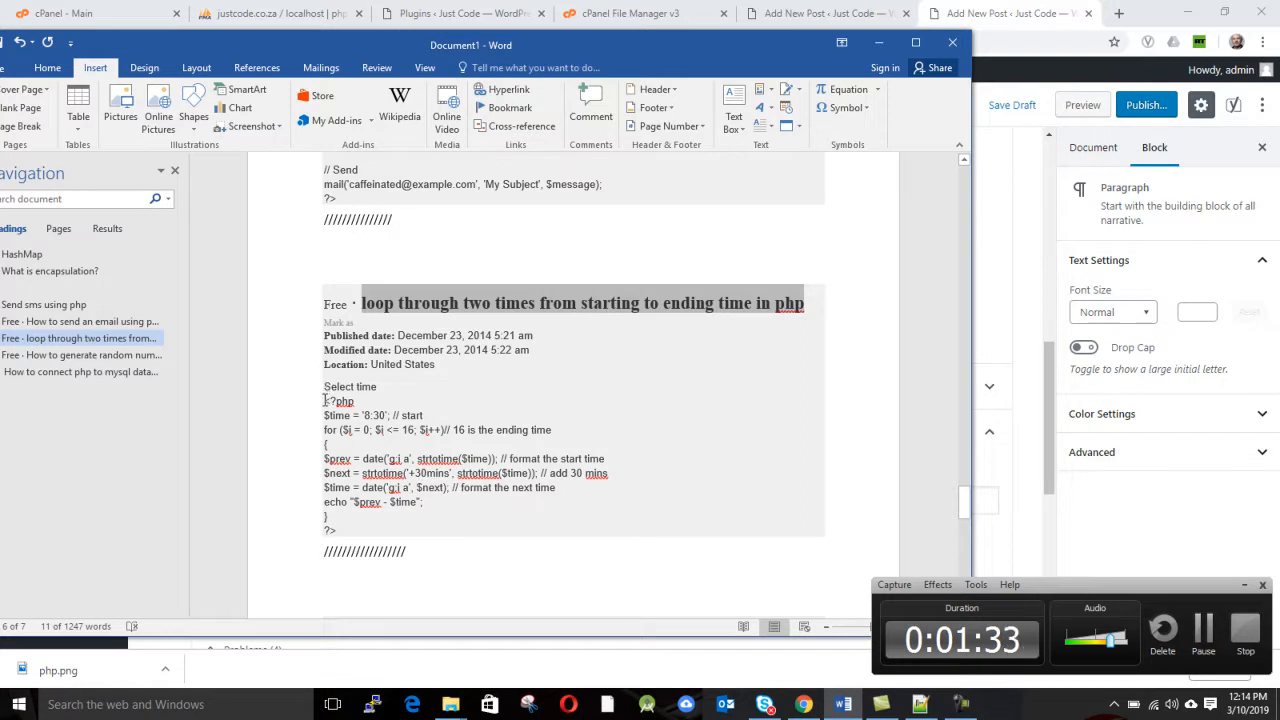
click(325, 400)
drag(324, 386, 481, 536)
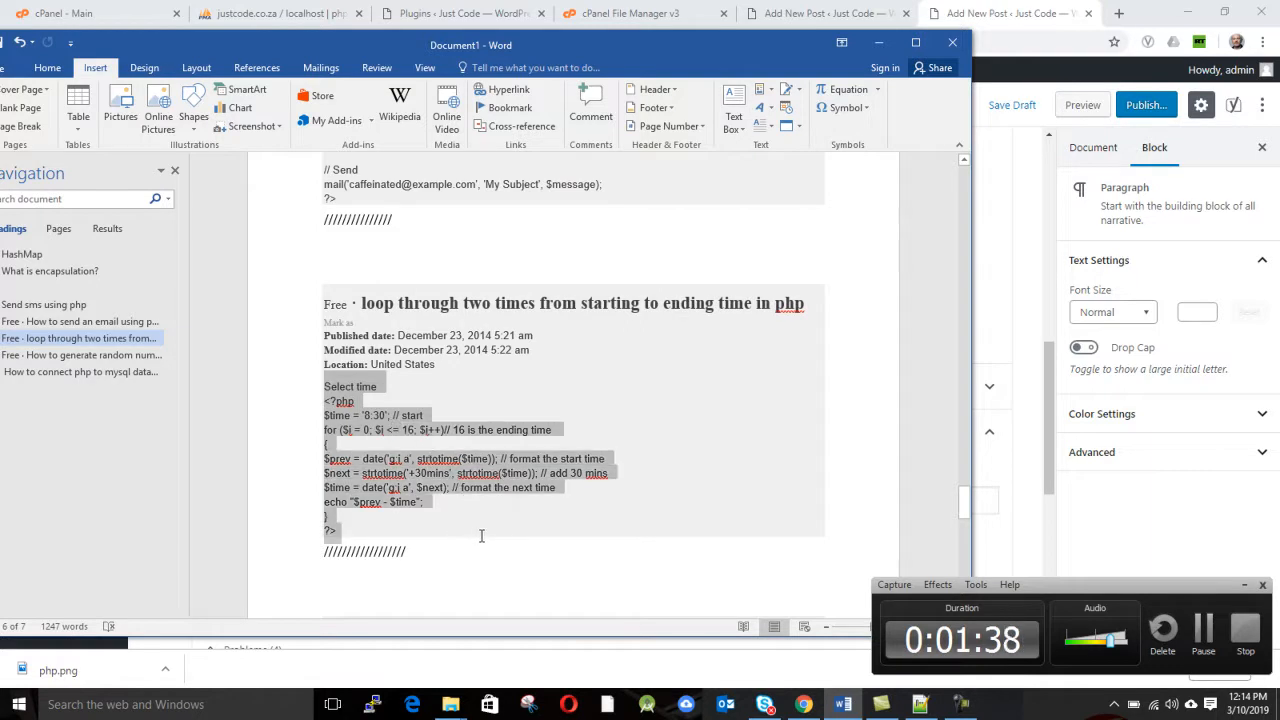
right_click(386, 456)
click(422, 486)
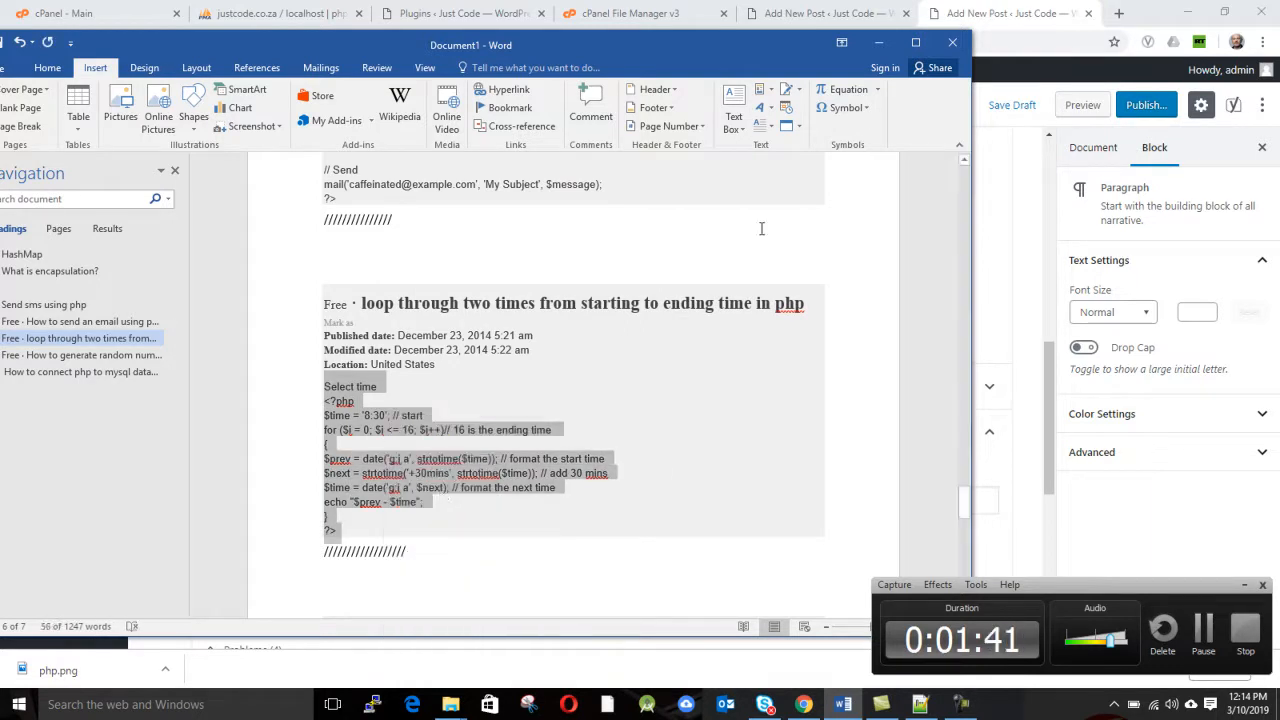
click(878, 42)
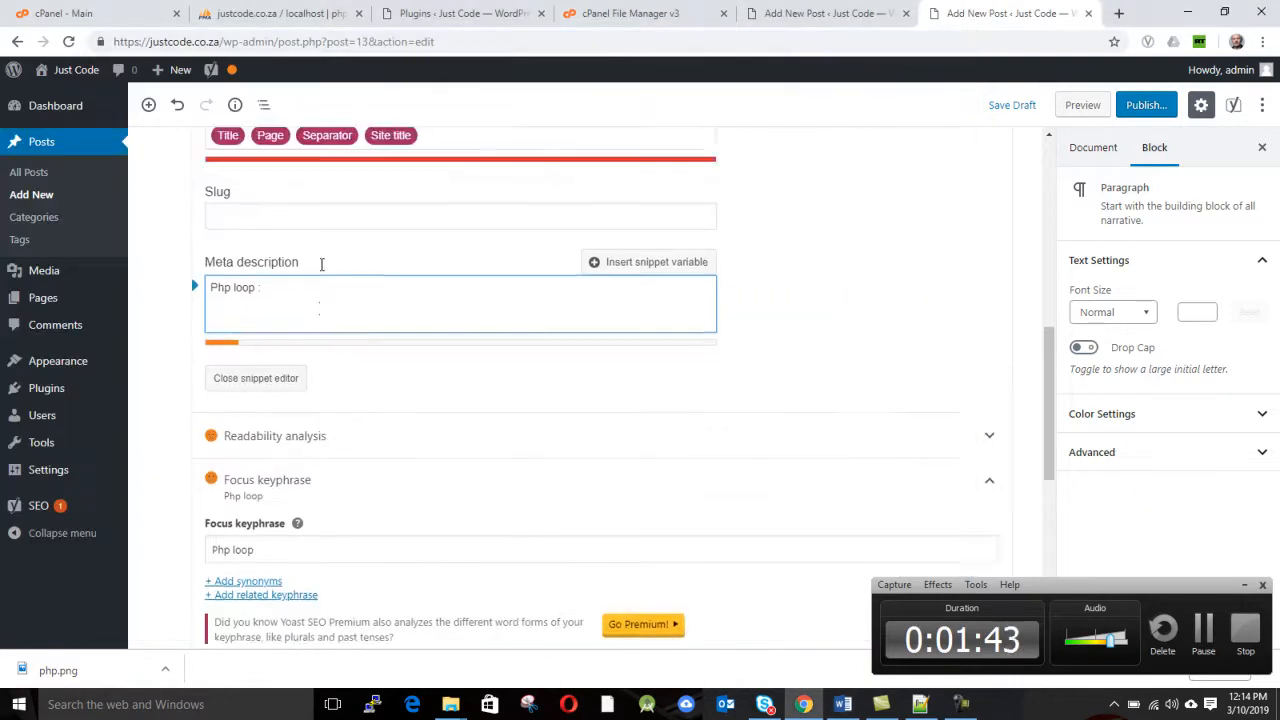
Paste the copied PHP code into the post body after the "Php loop :" paragraph.
scroll(320, 264, up, 6)
scroll(321, 265, up, 1)
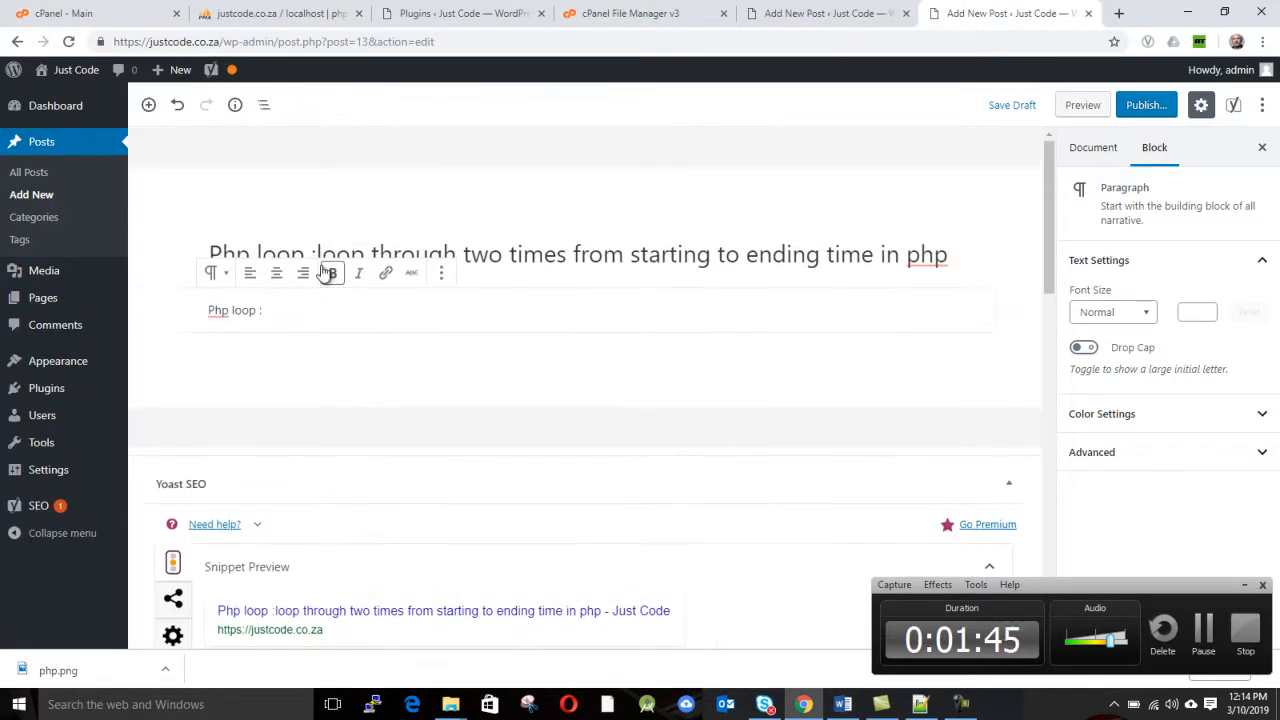
click(298, 303)
key(ctrl+v)
scroll(424, 404, down, 5)
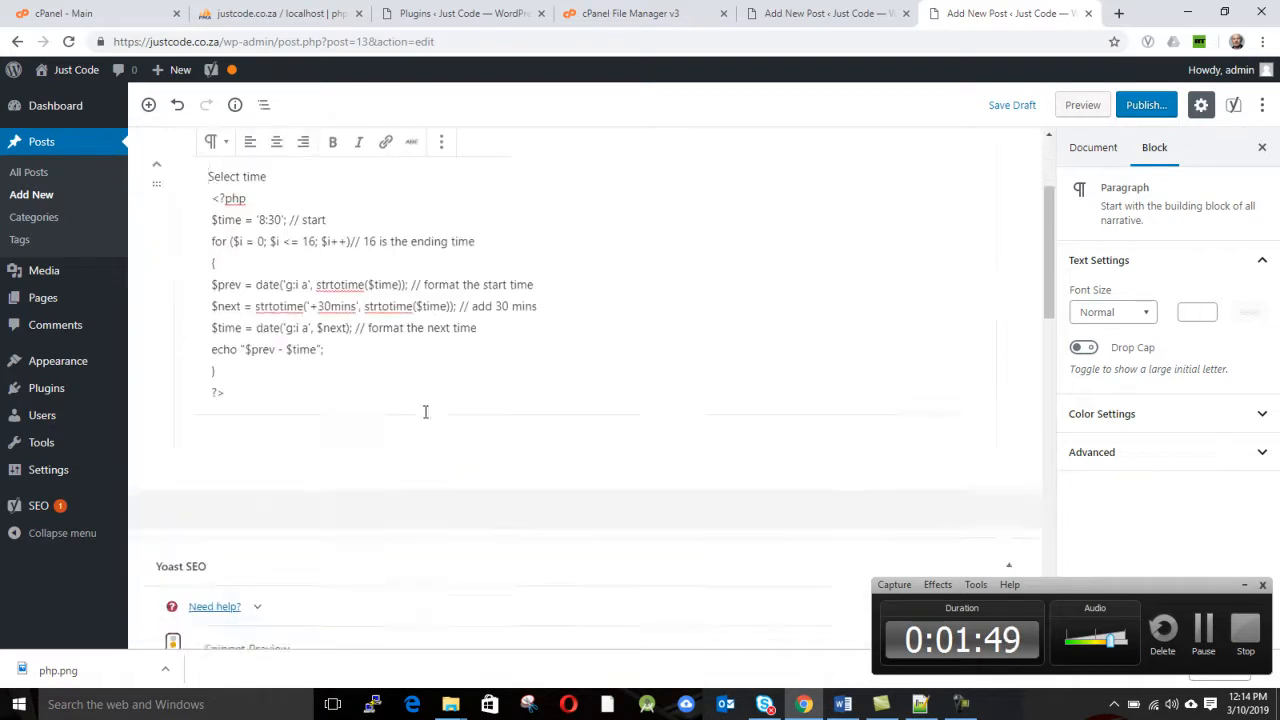
scroll(424, 418, up, 5)
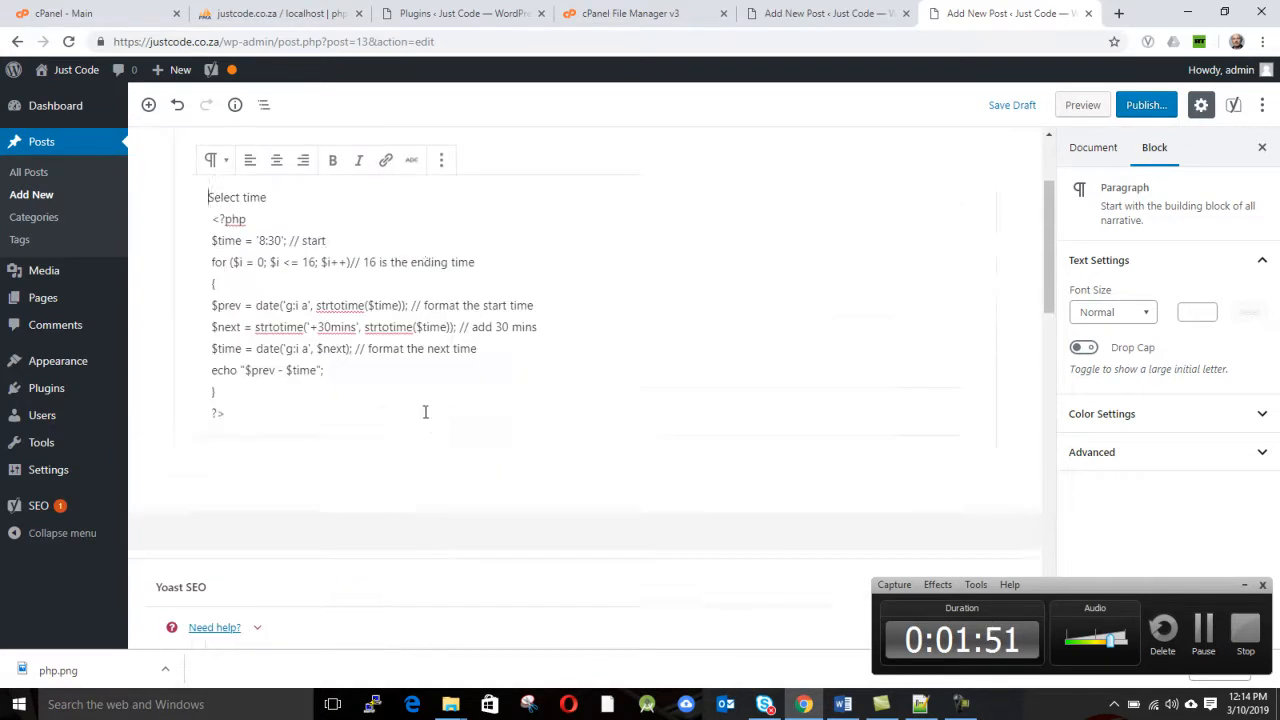
Copy the full post title and paste it at the end of the Yoast meta description.
click(457, 254)
key(ctrl+a)
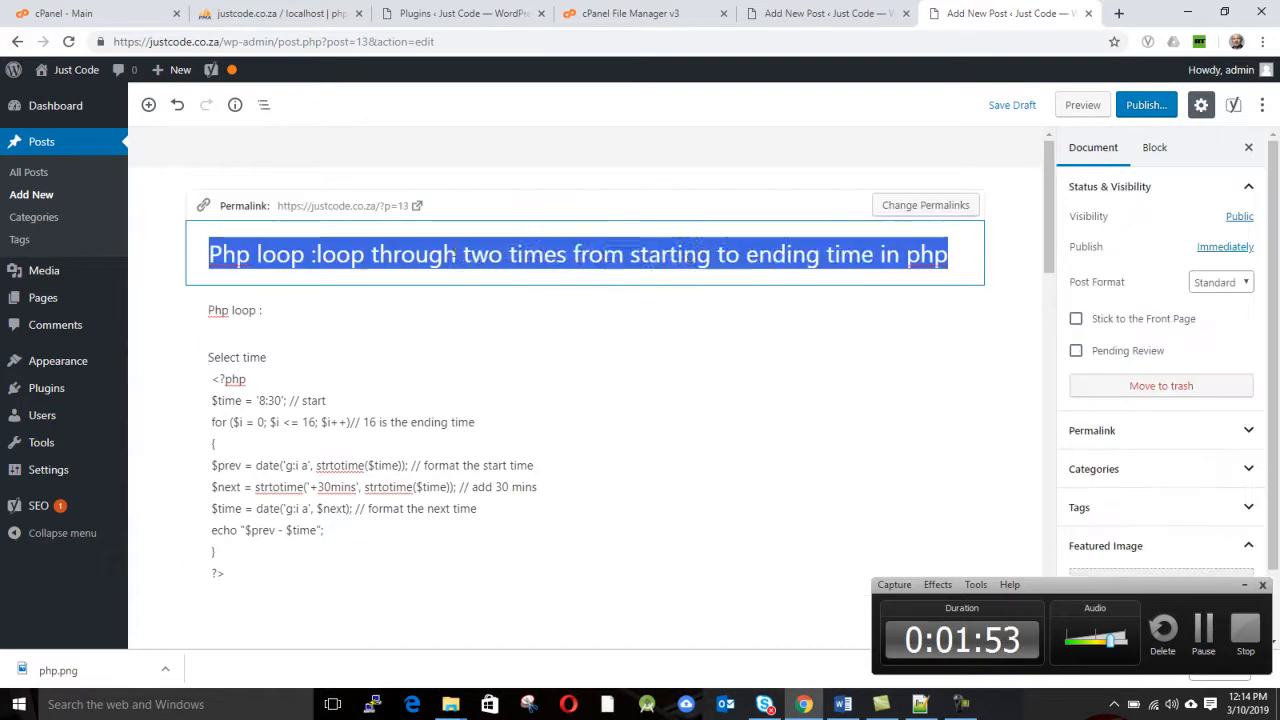
right_click(462, 258)
click(490, 280)
scroll(490, 287, down, 5)
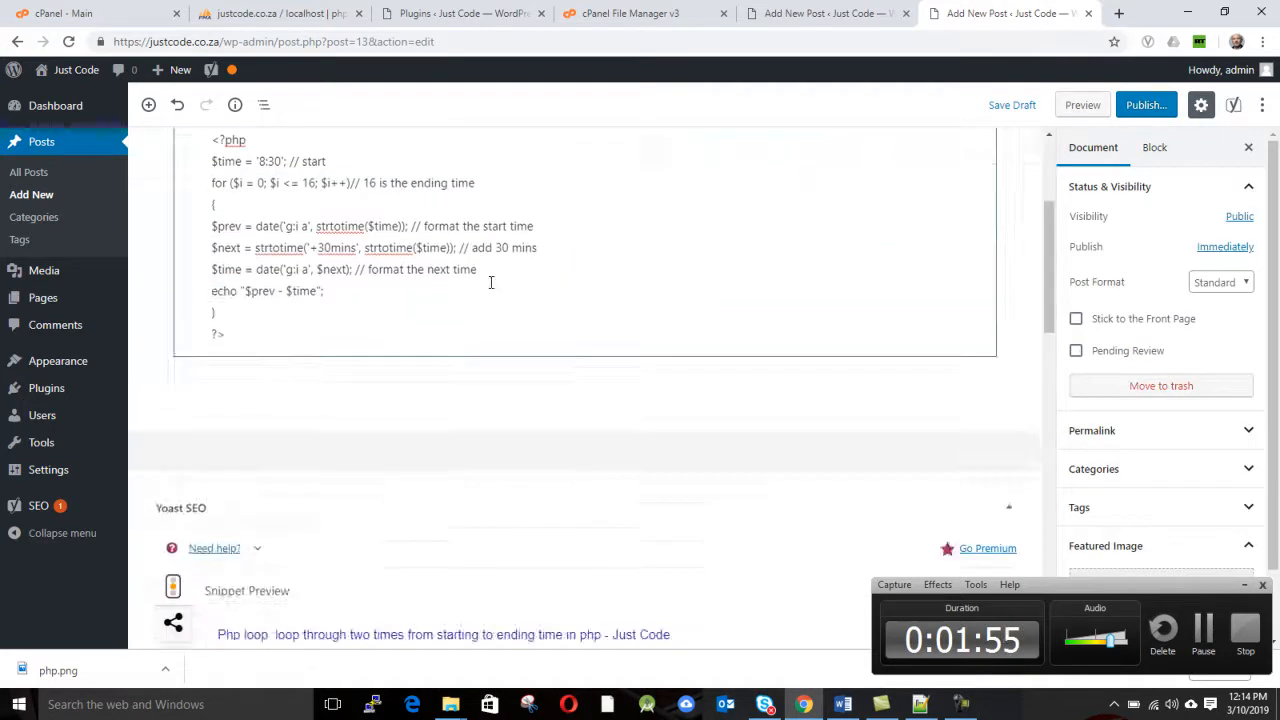
scroll(330, 390, down, 2)
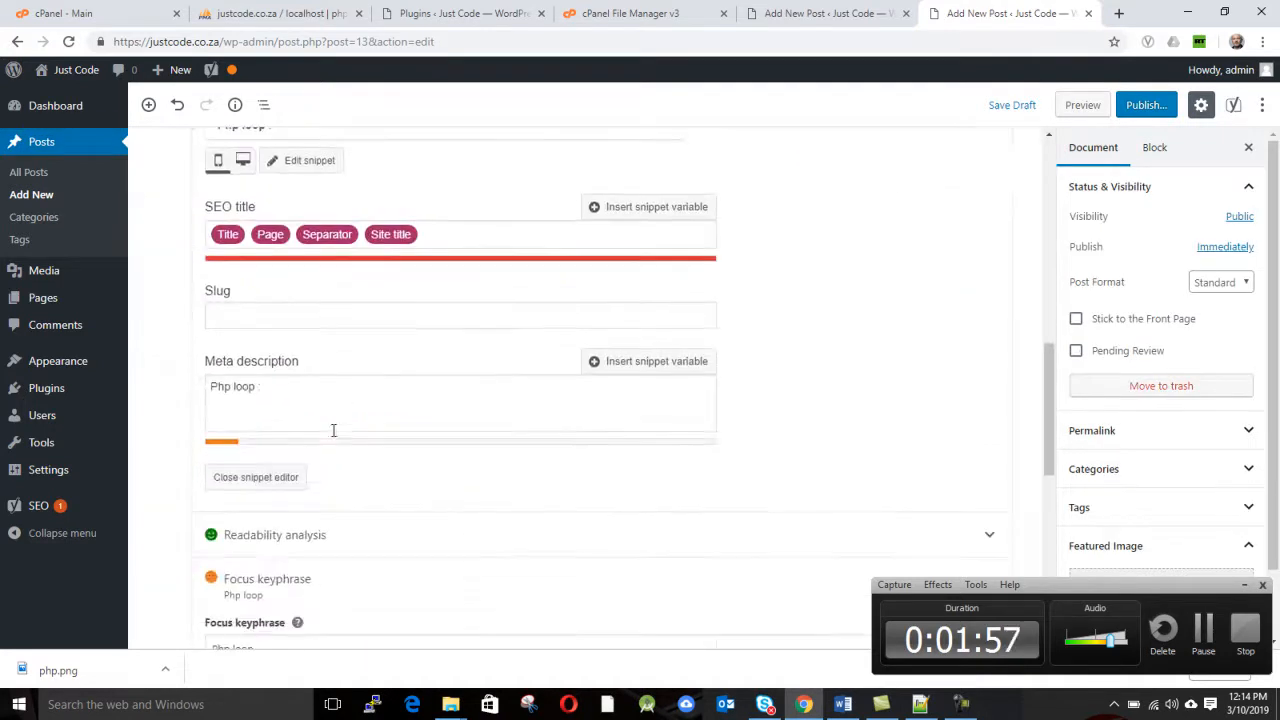
click(302, 380)
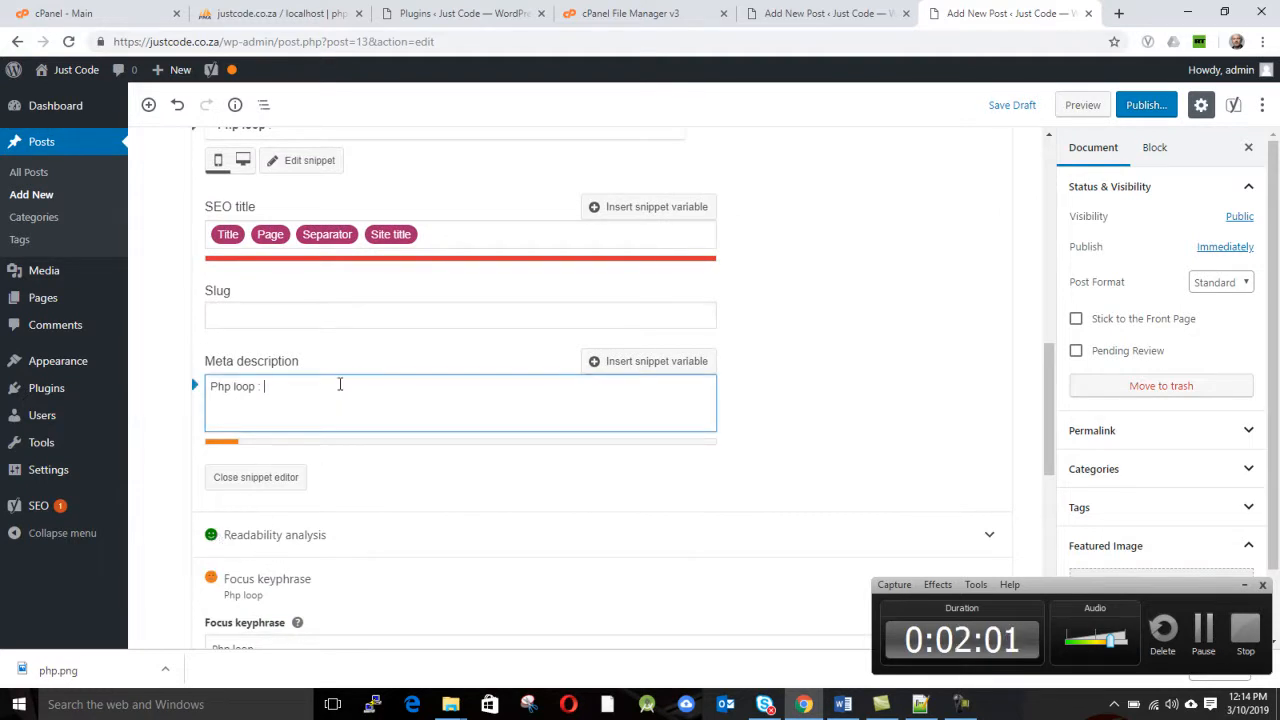
key(ctrl+v)
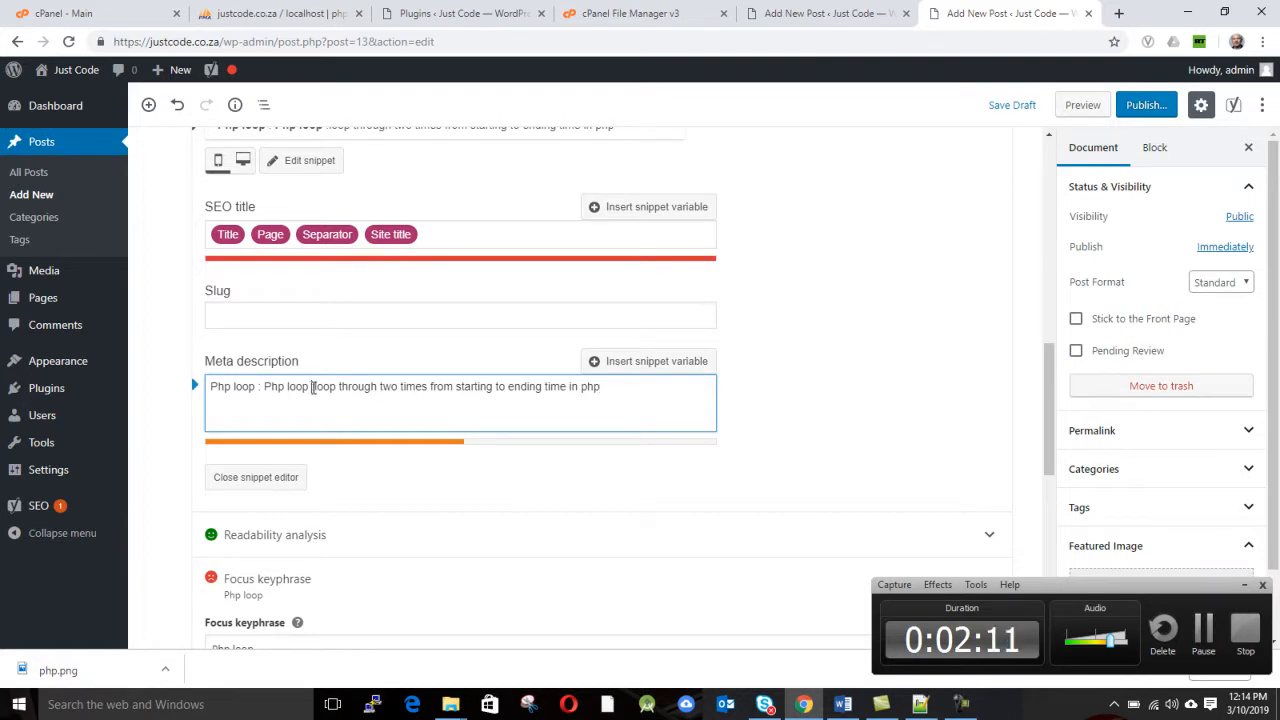
Remove the duplicated "Php loop :" so the meta description reads "Php loop :loop through two times from starting to ending time in php".
key(BackSpace)
key(BackSpace)
key(BackSpace)
key(BackSpace)
key(BackSpace)
key(BackSpace)
key(BackSpace)
key(BackSpace)
key(BackSpace)
key(BackSpace)
key(BackSpace)
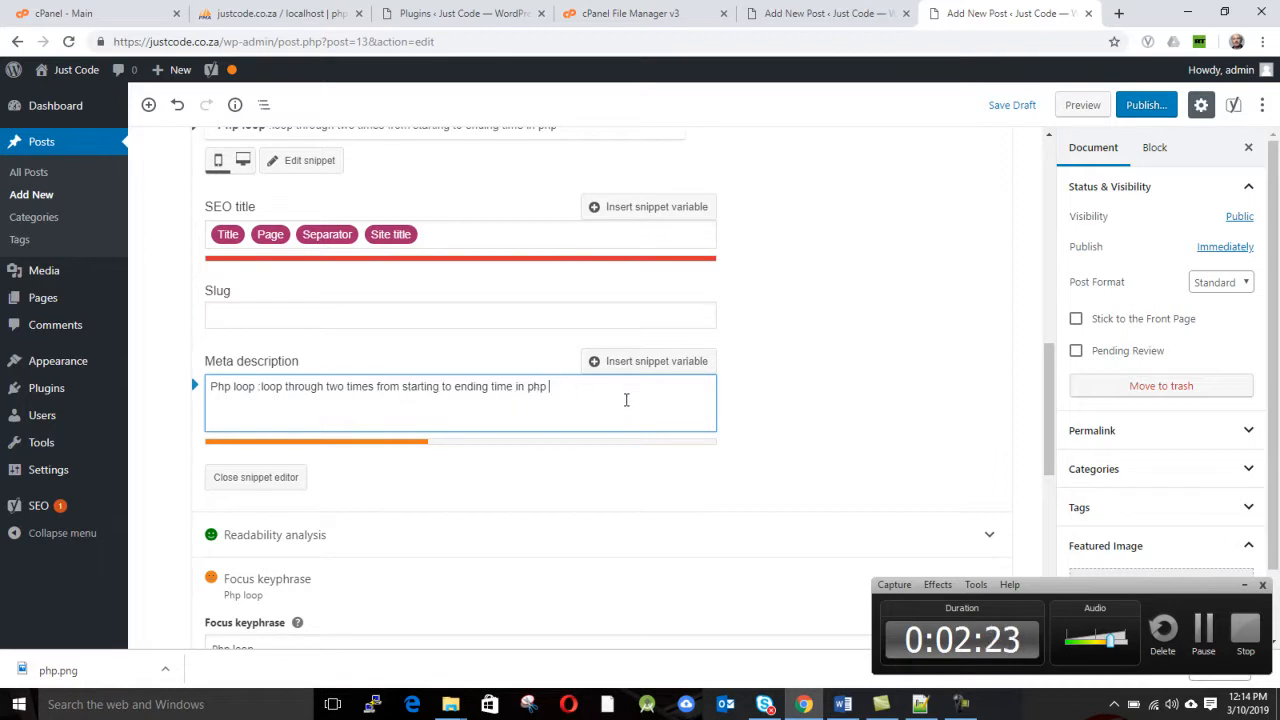
Append ", this is for begginers ssjjj" to the end of the meta description.
text(, this is fo)
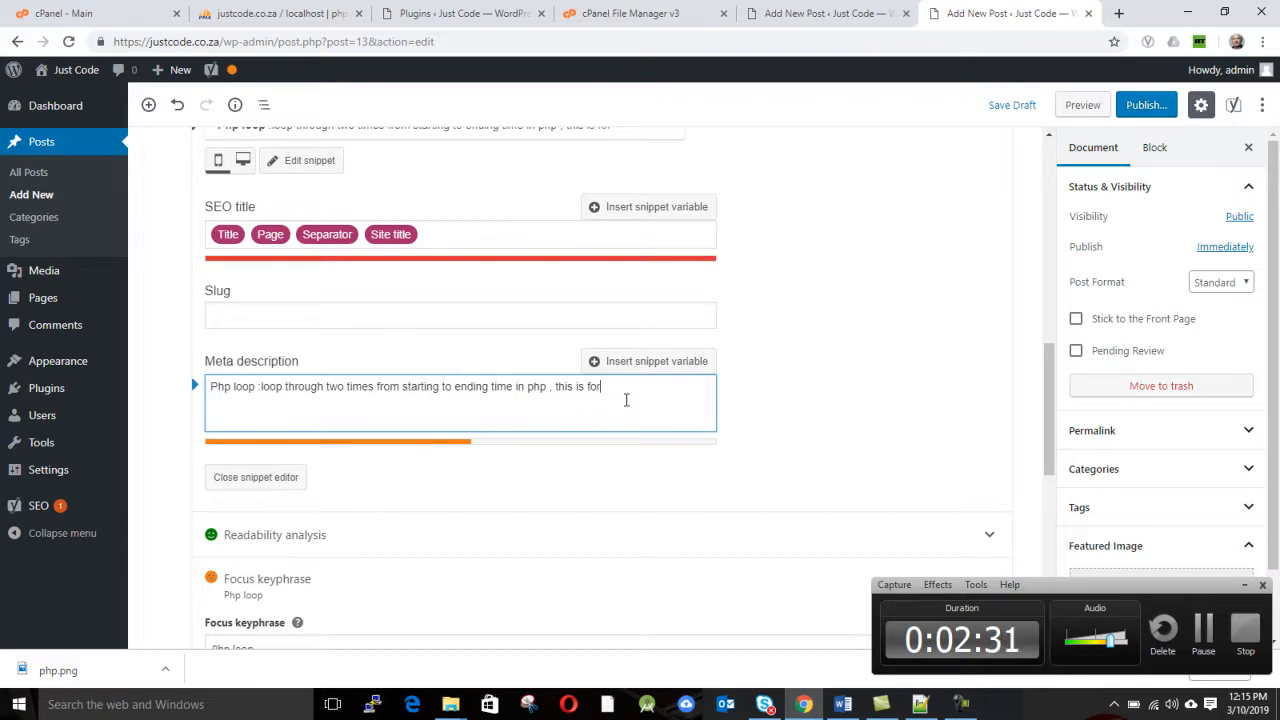
text(r begginers)
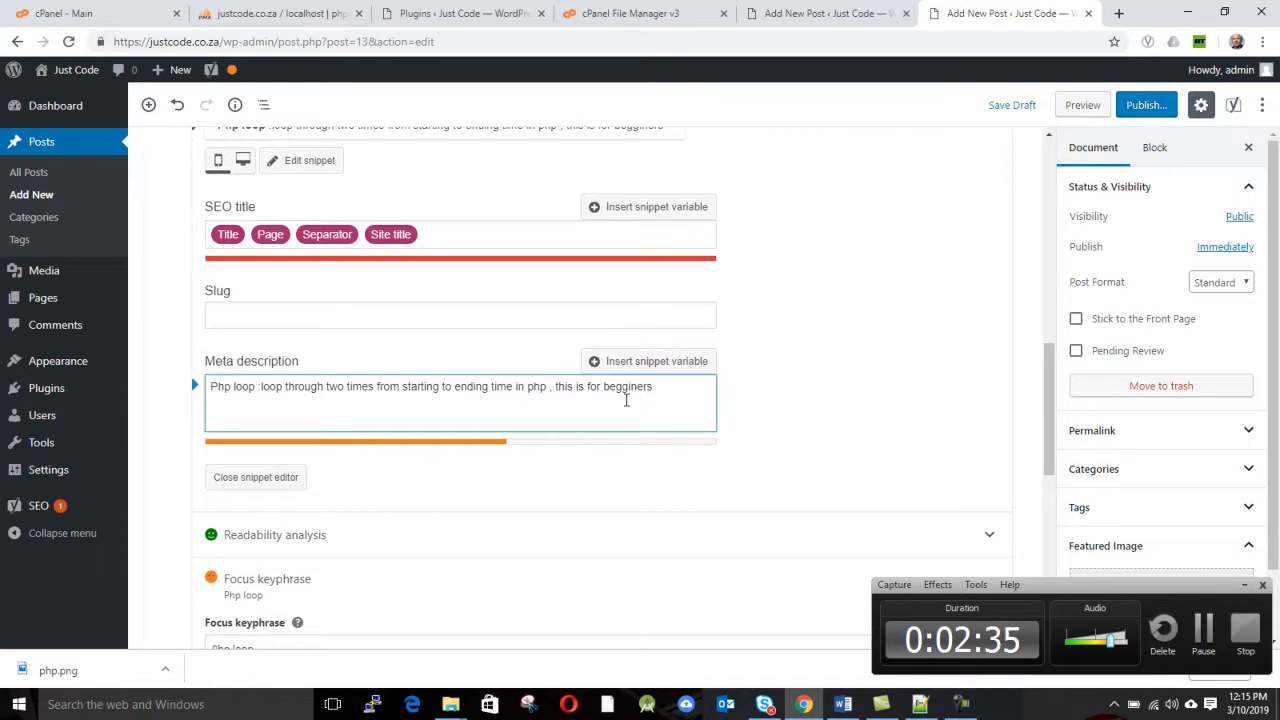
text( ssjjj)
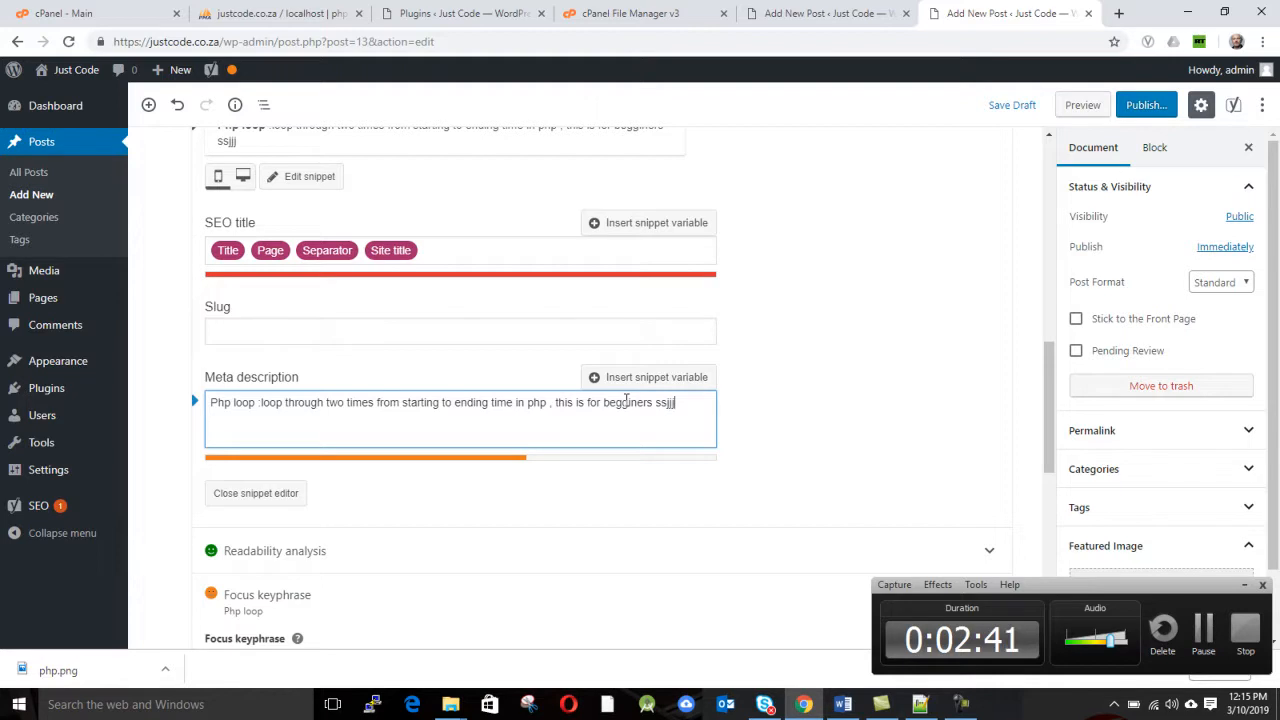
Delete the added ", this is for begginers ssjjj" text from the meta description.
key(BackSpace)
key(BackSpace)
key(BackSpace)
key(BackSpace)
key(BackSpace)
key(BackSpace)
key(BackSpace)
key(BackSpace)
key(BackSpace)
key(BackSpace)
key(BackSpace)
key(BackSpace)
key(BackSpace)
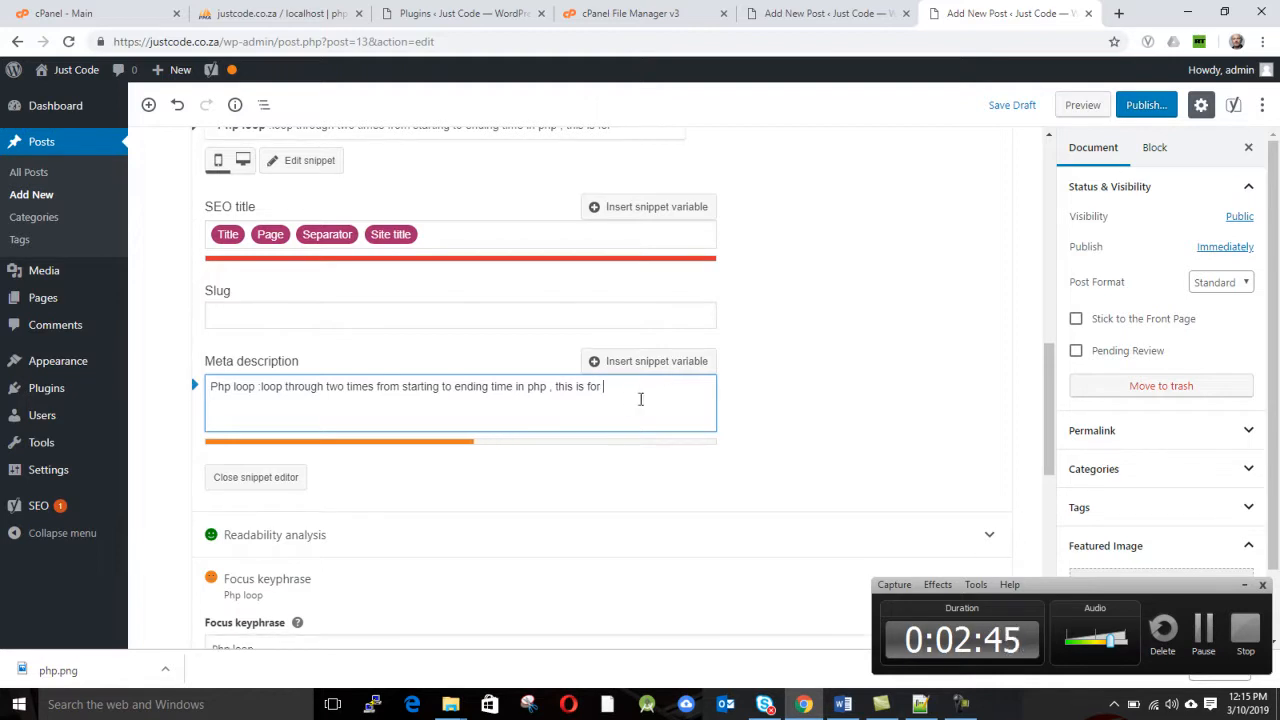
drag(551, 386, 612, 393)
key(BackSpace)
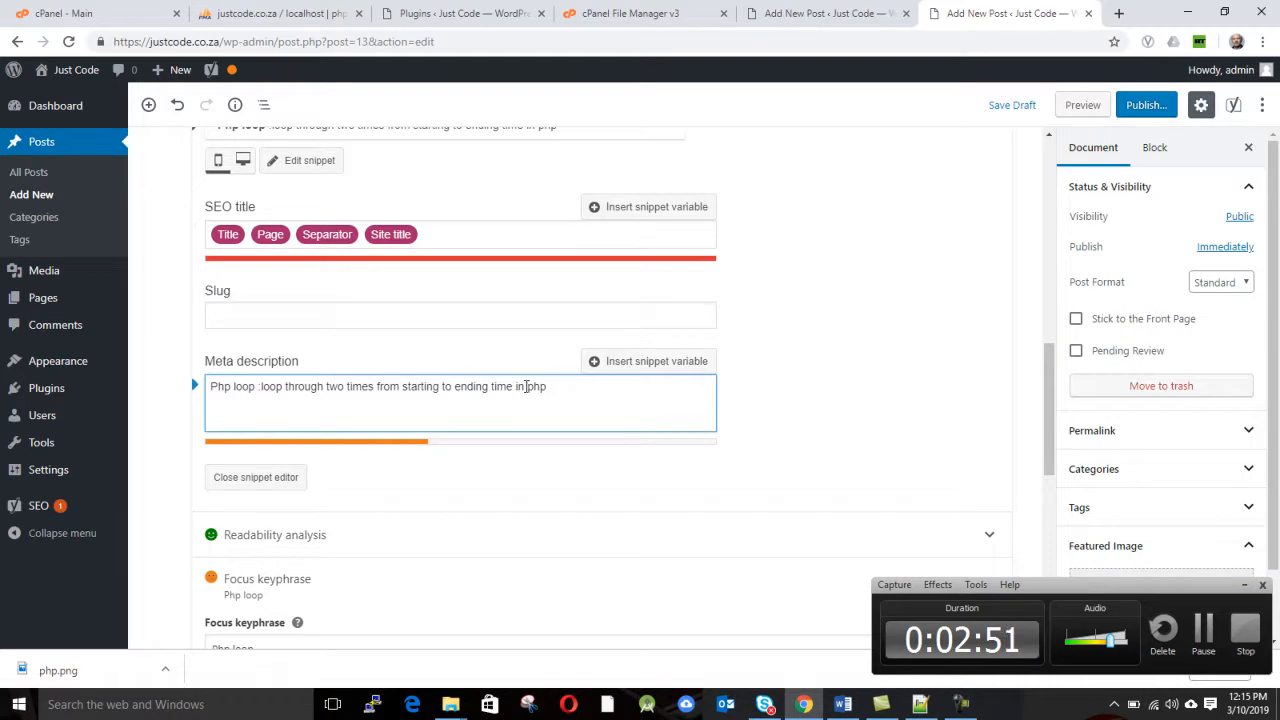
End the meta description with a period and look over the focus keyphrase section below it.
scroll(532, 387, down, 1)
text(.)
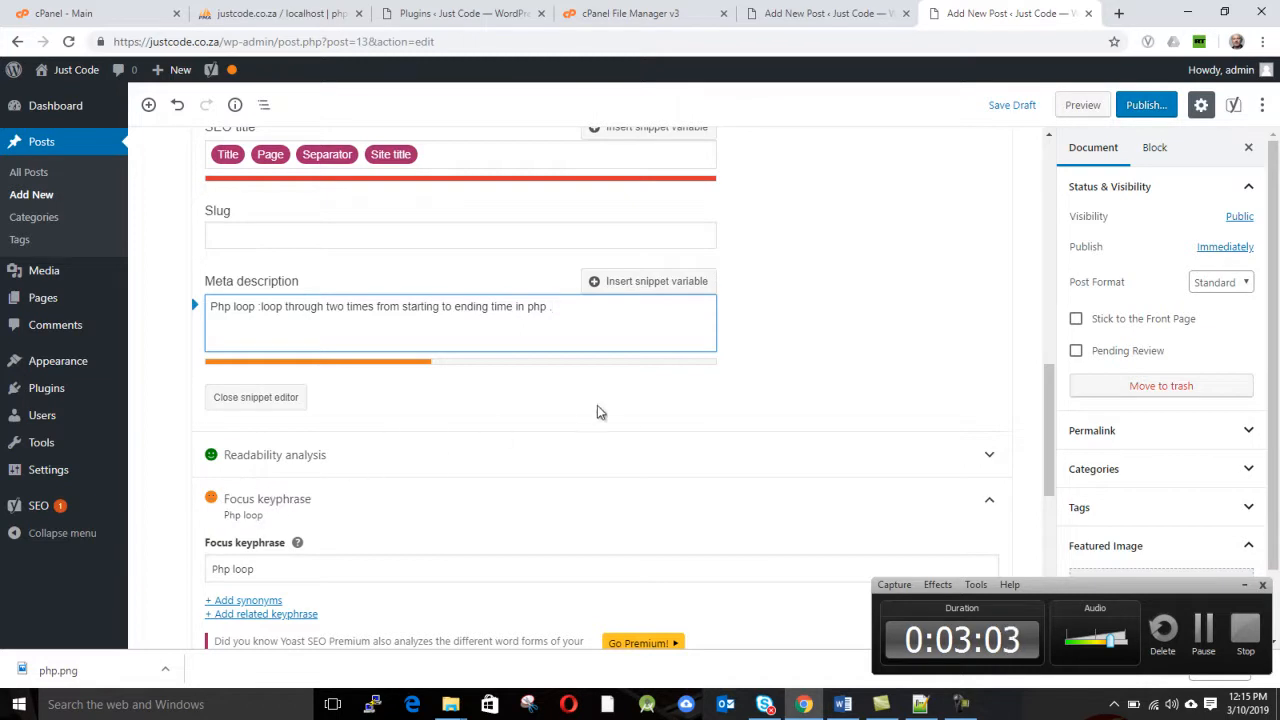
scroll(574, 423, up, 1)
scroll(574, 417, down, 1)
scroll(576, 415, down, 1)
scroll(574, 420, up, 1)
scroll(560, 412, down, 1)
scroll(272, 350, up, 2)
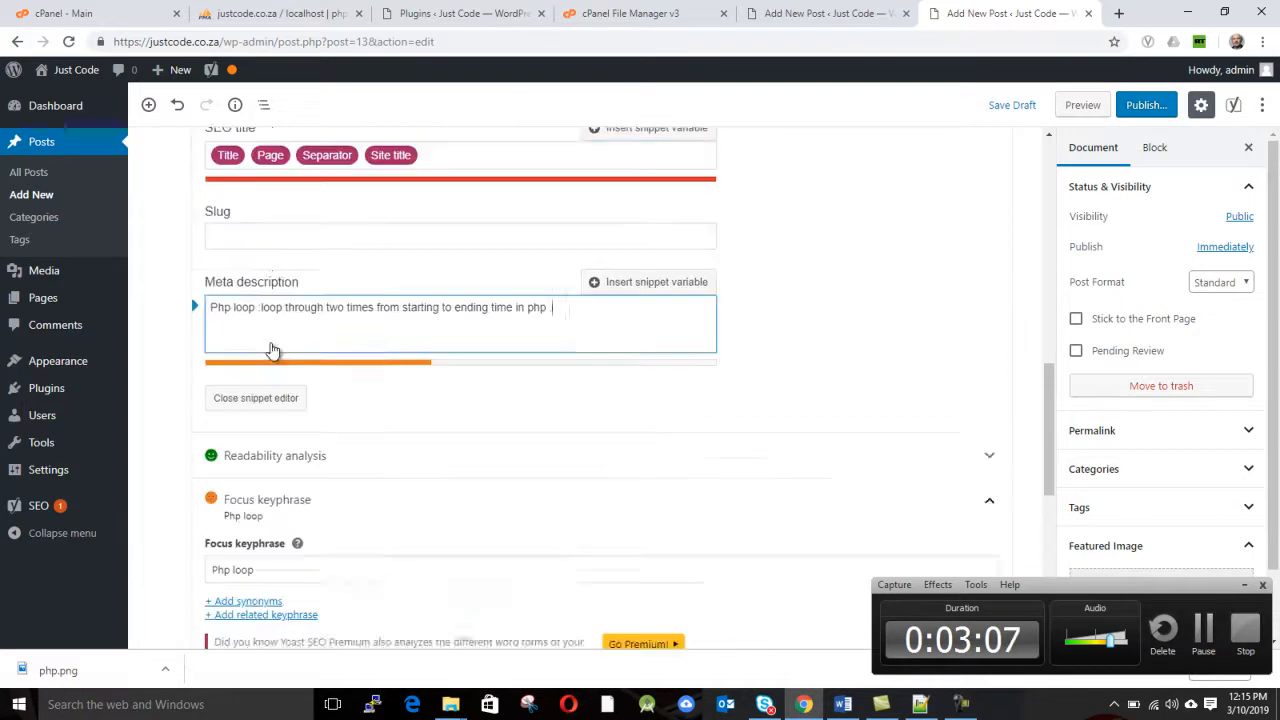
scroll(274, 346, down, 2)
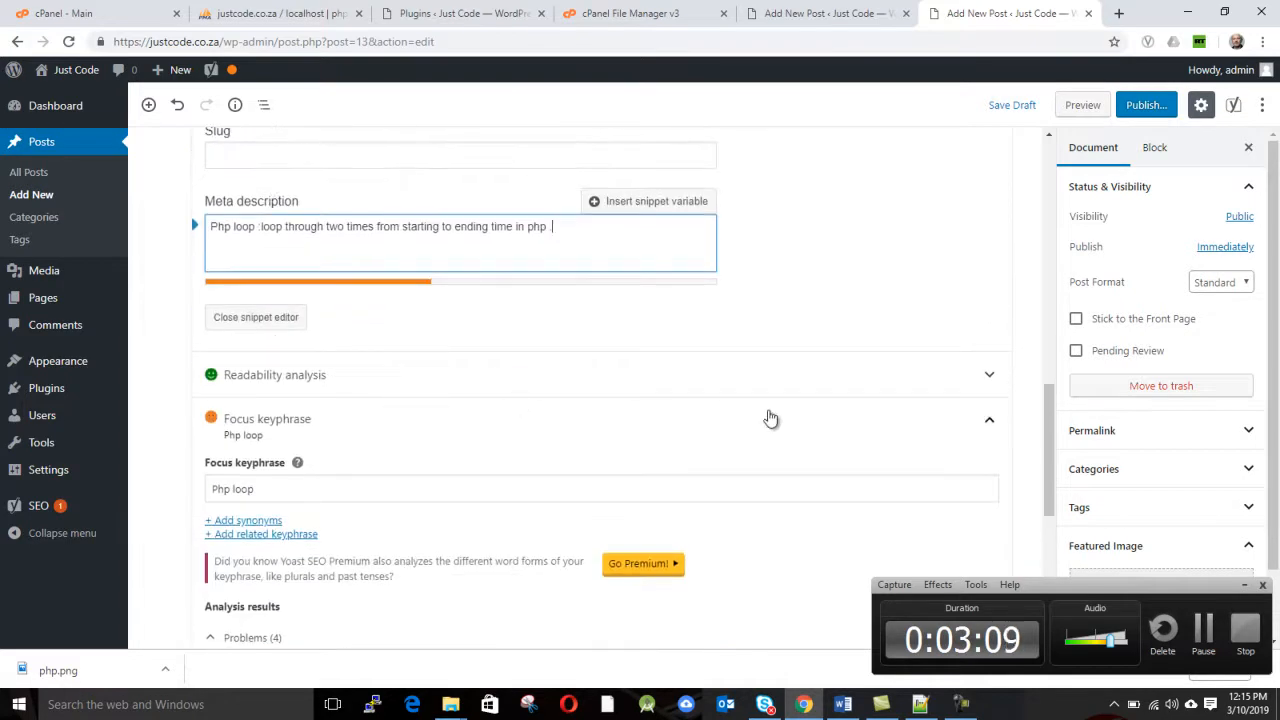
Review the search snippet preview above the edited meta description.
scroll(363, 395, up, 2)
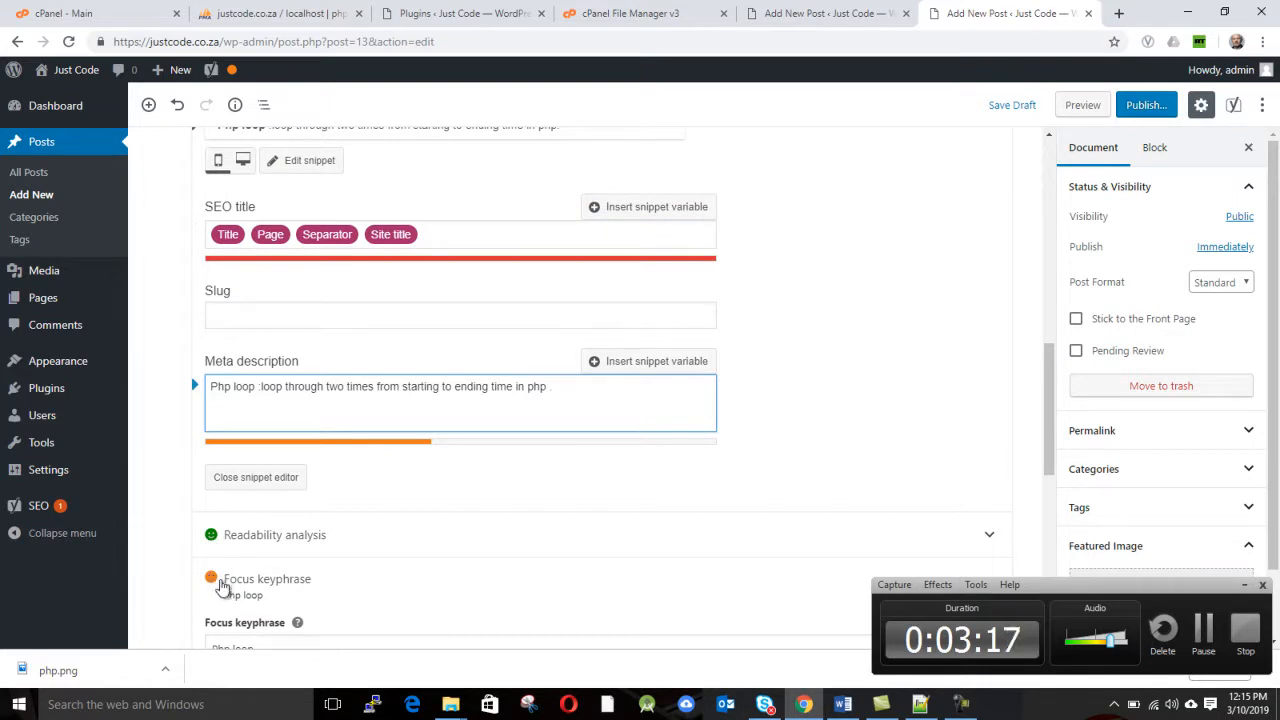
text(.)
scroll(424, 386, up, 2)
scroll(424, 386, up, 2)
scroll(431, 389, down, 1)
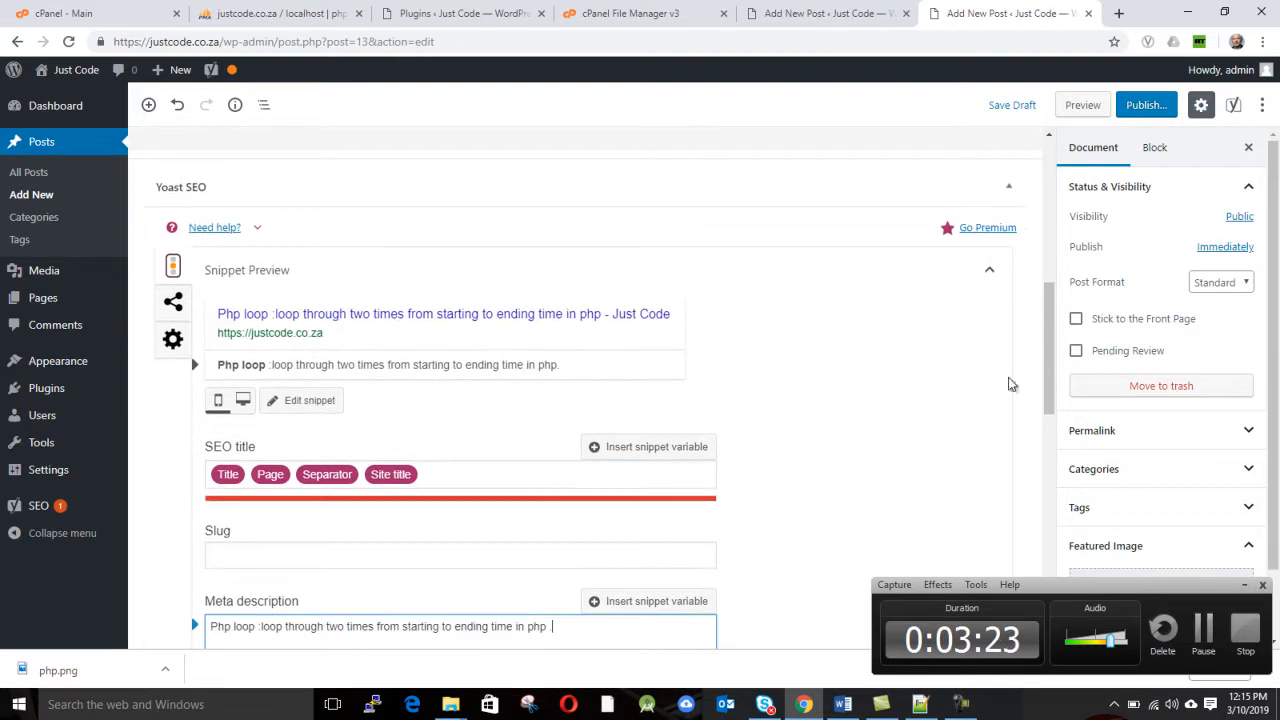
Set php.png from the media library as the post's featured image.
click(1106, 150)
scroll(1150, 372, down, 1)
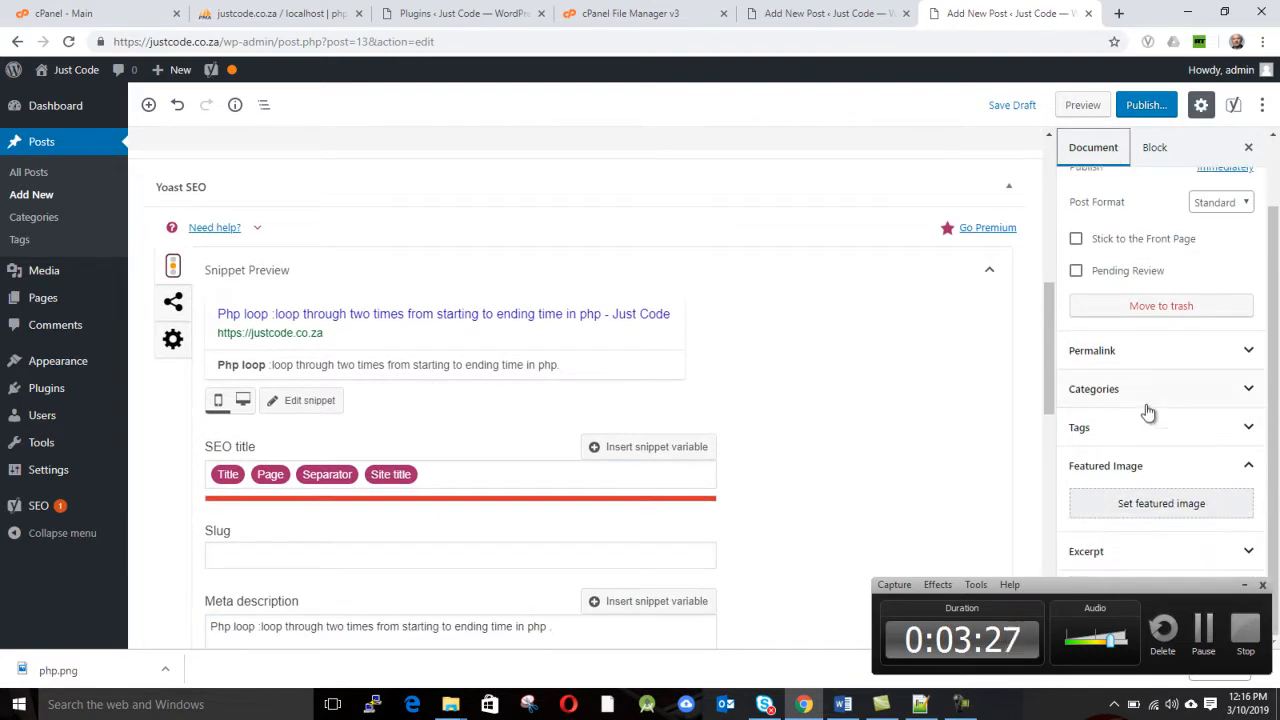
click(1147, 507)
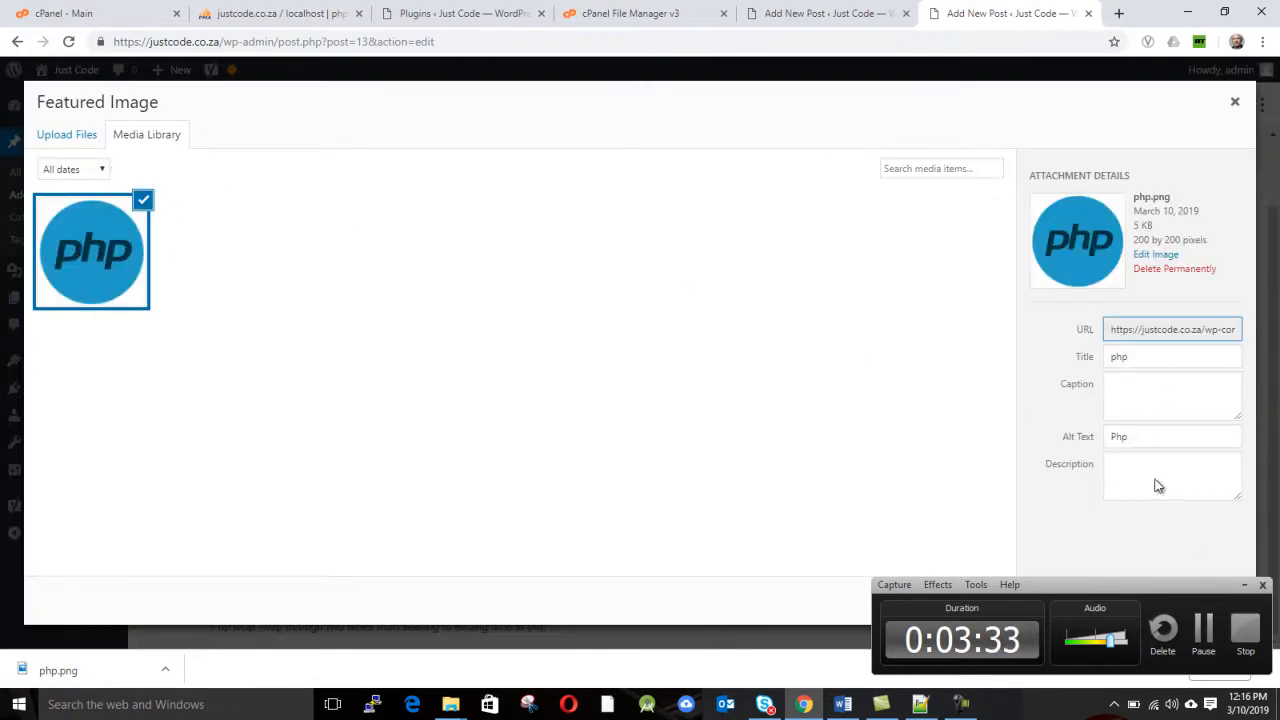
drag(1175, 590, 790, 590)
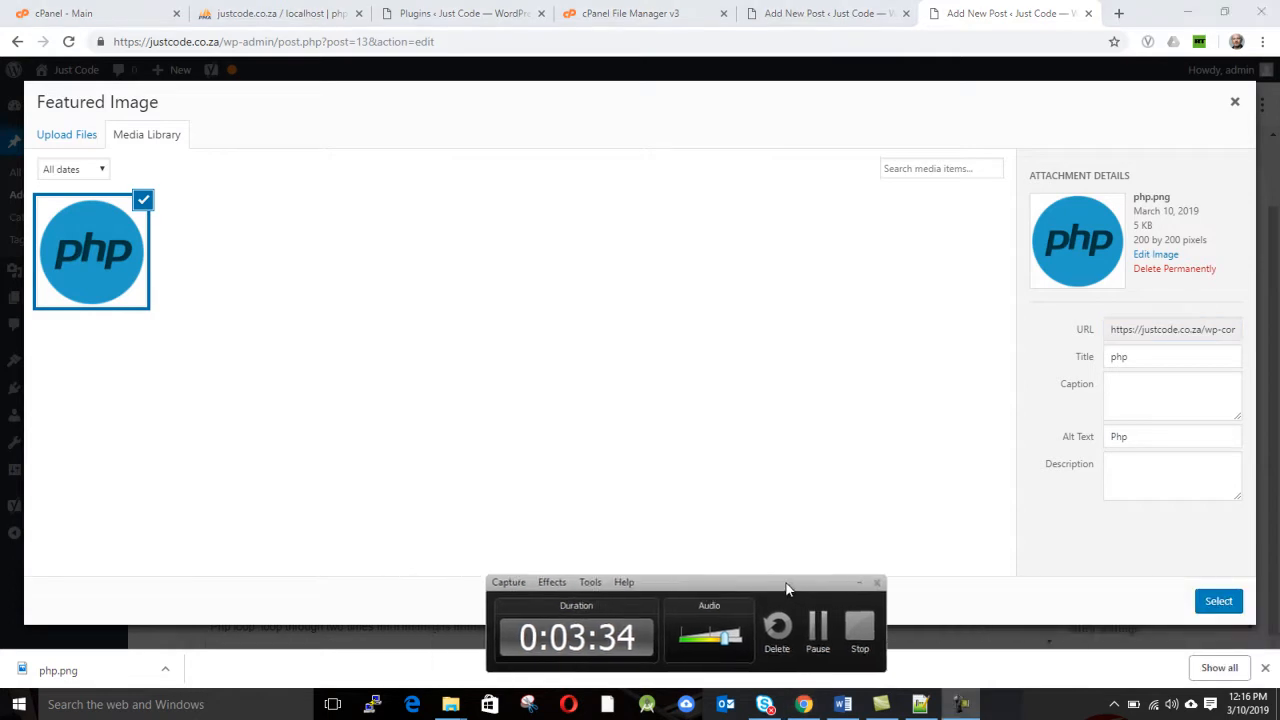
click(1222, 602)
Publish the post immediately with public visibility.
drag(651, 588, 740, 588)
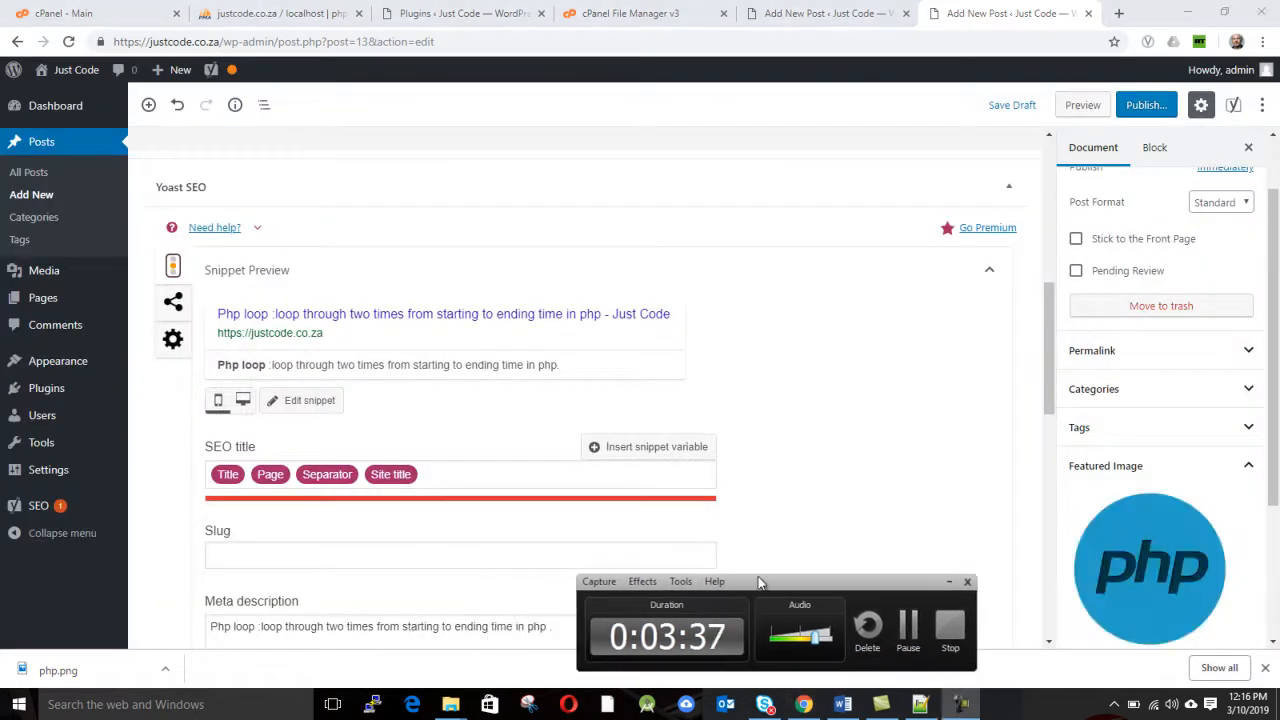
click(1150, 106)
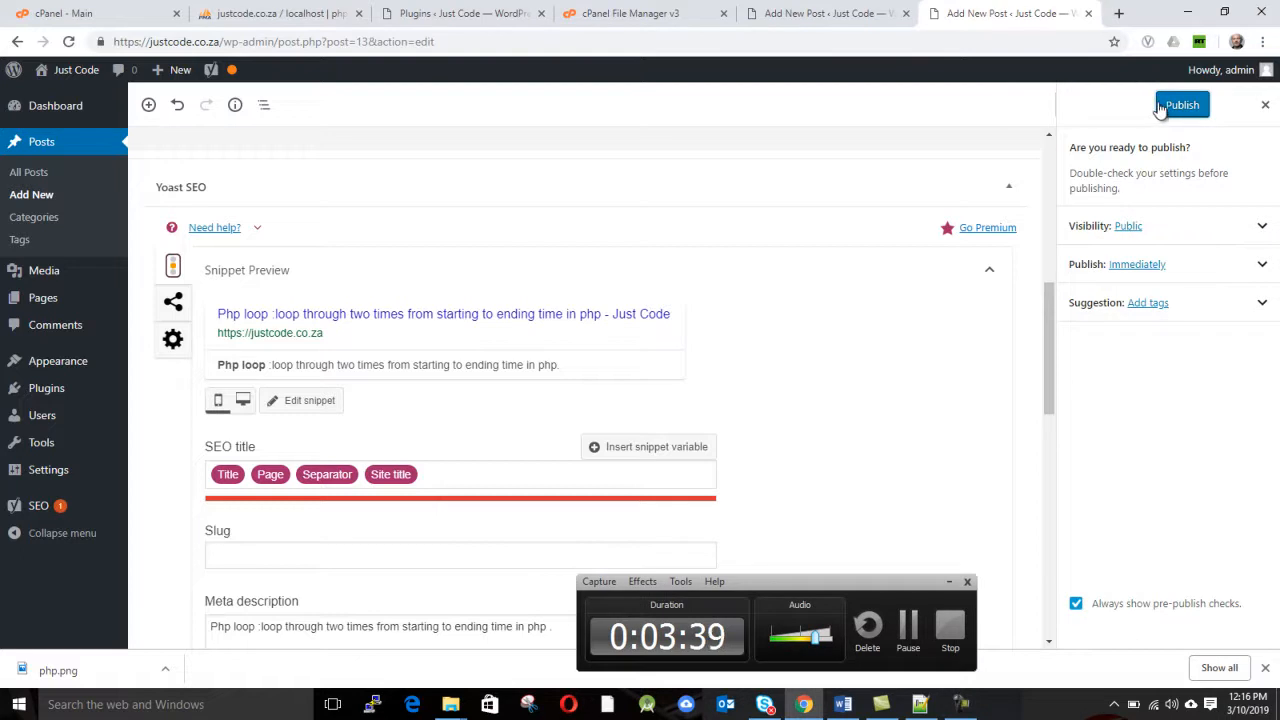
click(1160, 106)
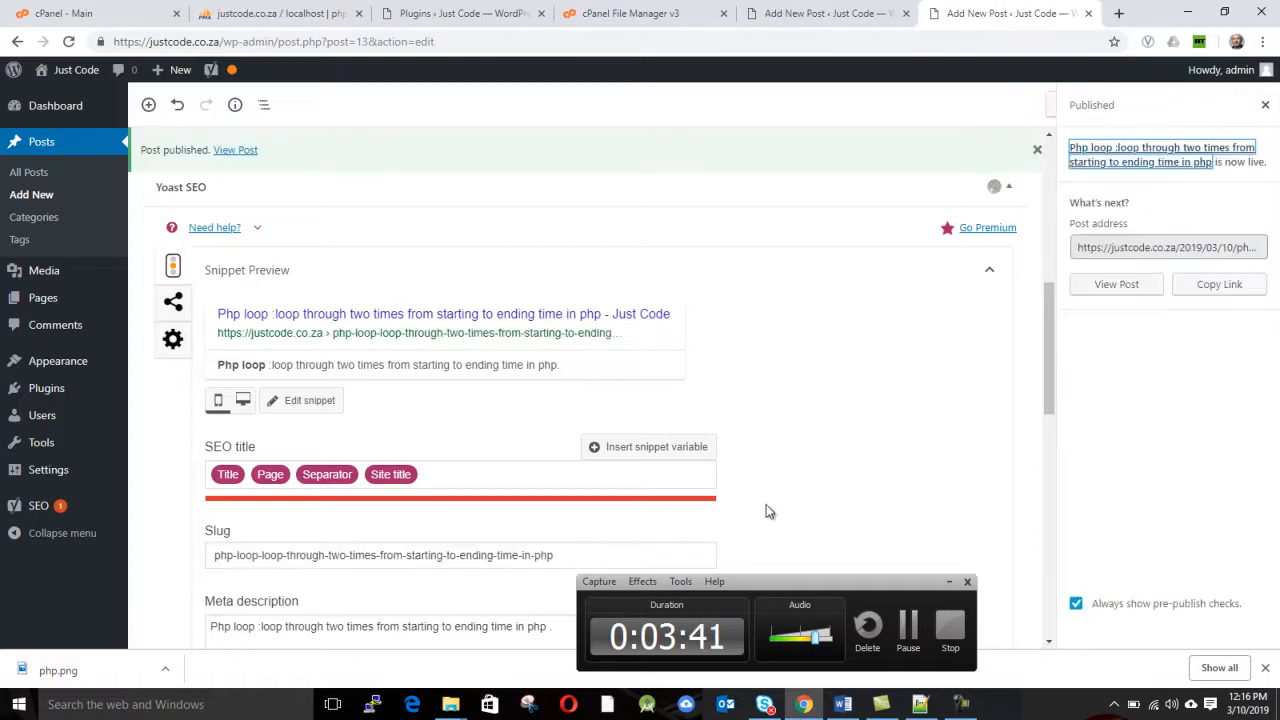
drag(783, 578, 993, 560)
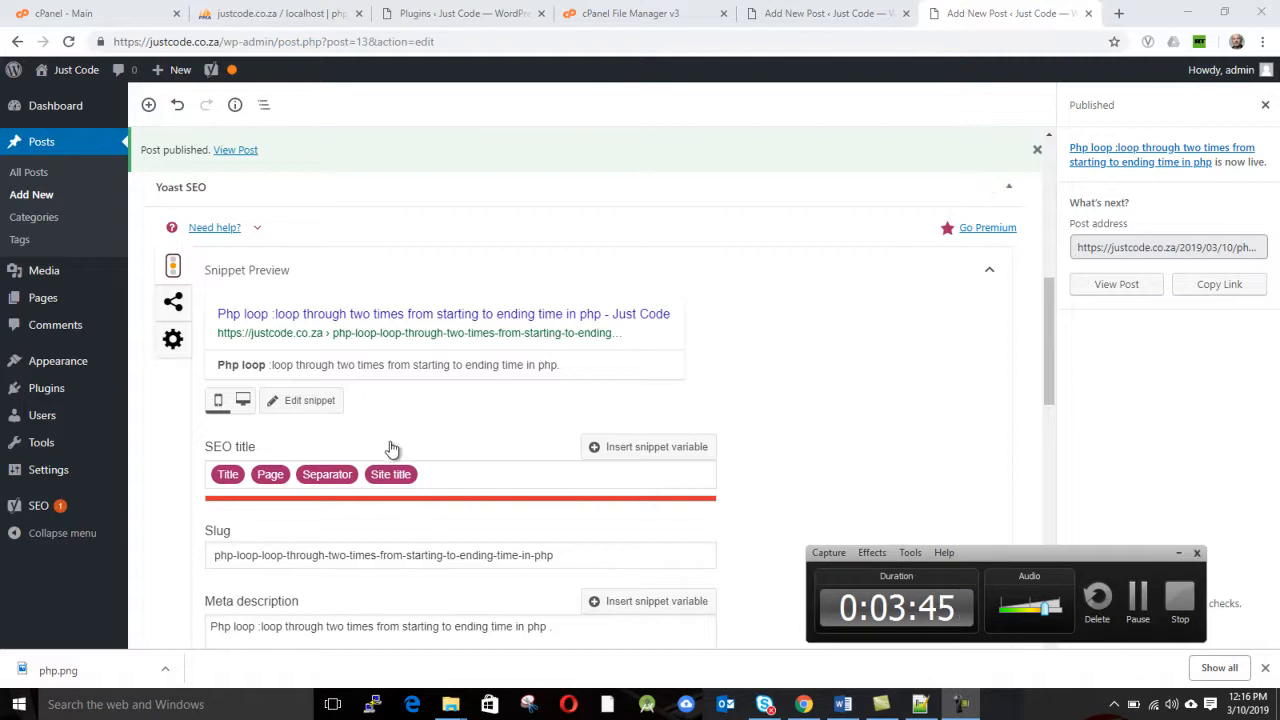
Copy "loop through two times from starting to ending time in php" from the title into the opening "Php loop :" paragraph and update the post.
scroll(391, 447, up, 4)
scroll(390, 444, up, 1)
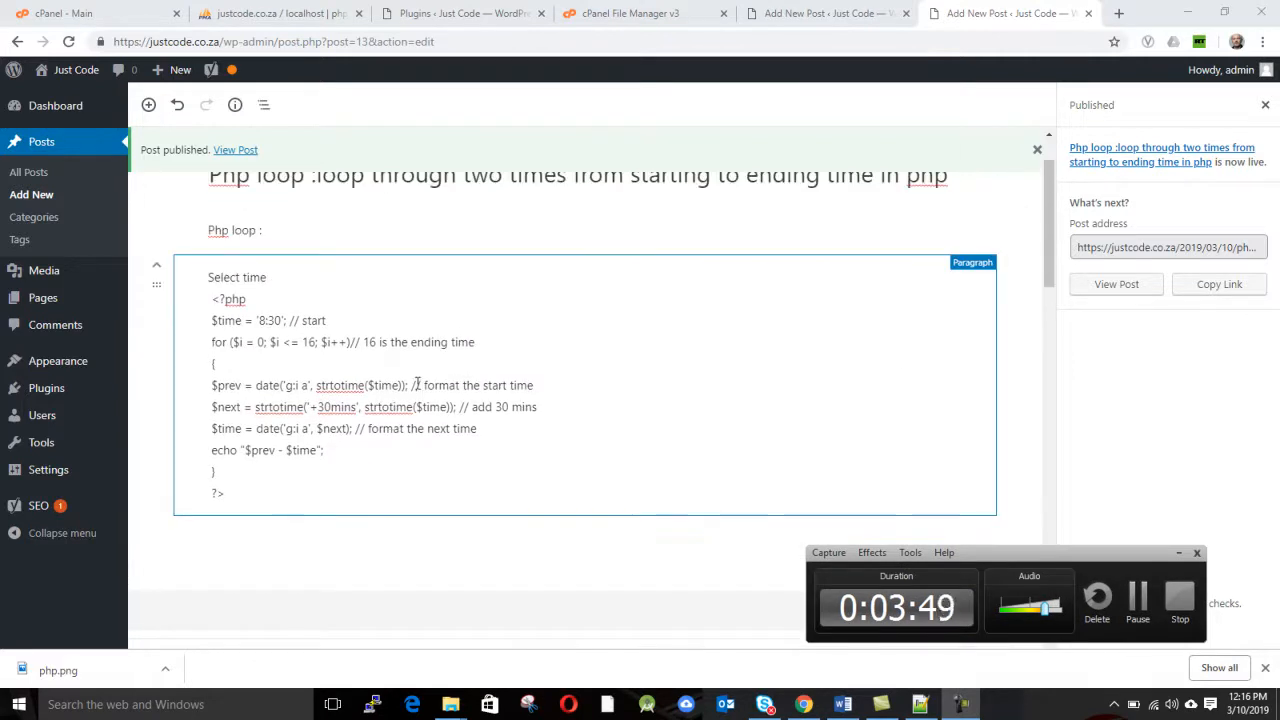
scroll(443, 291, up, 1)
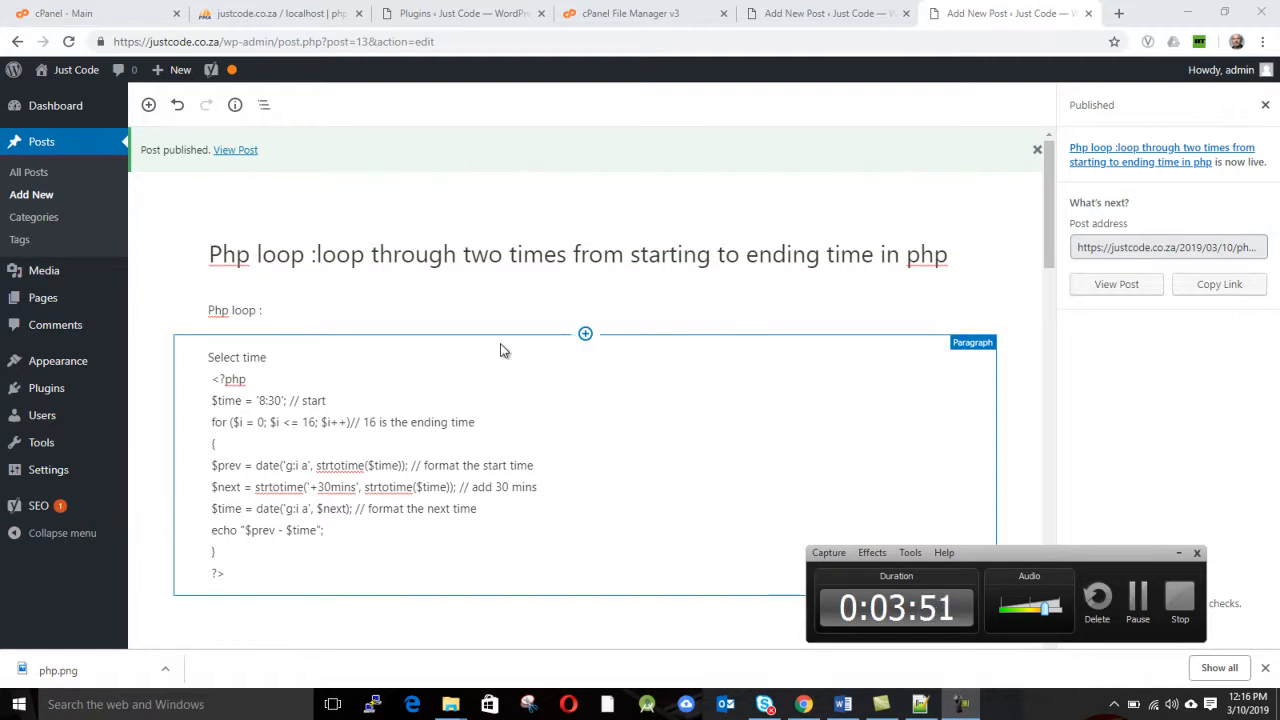
click(268, 310)
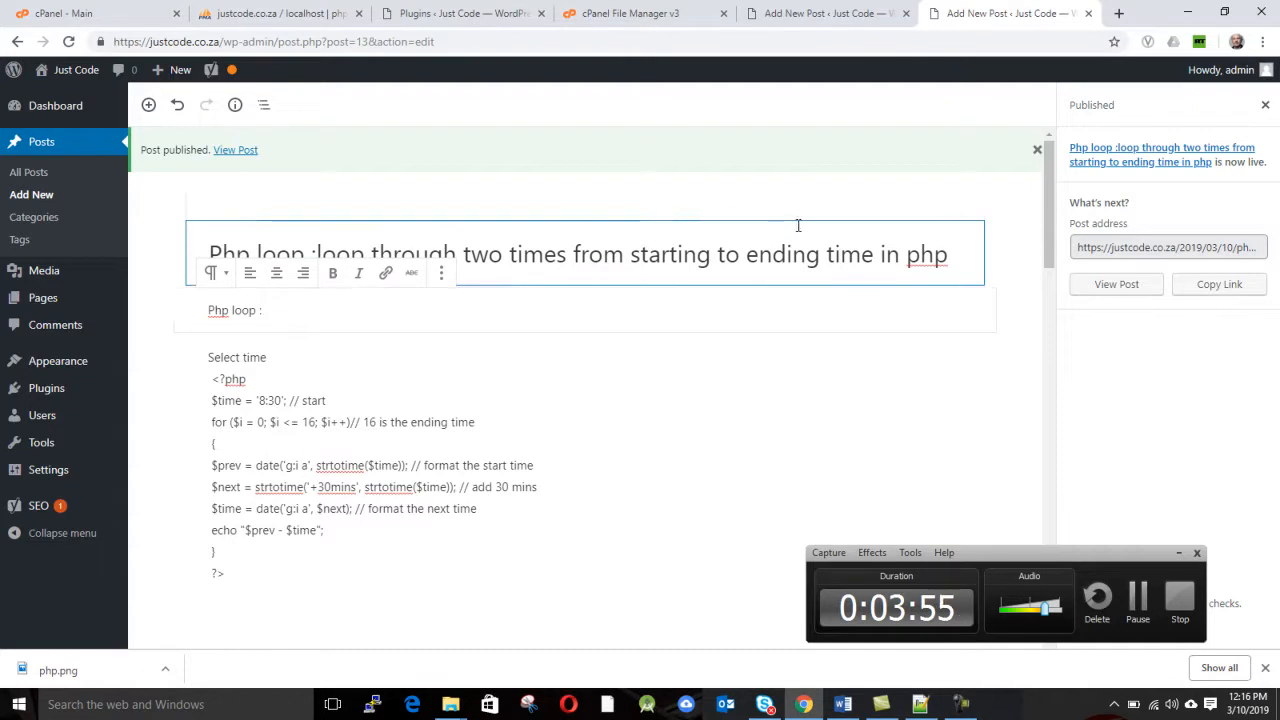
click(840, 254)
drag(955, 257, 316, 256)
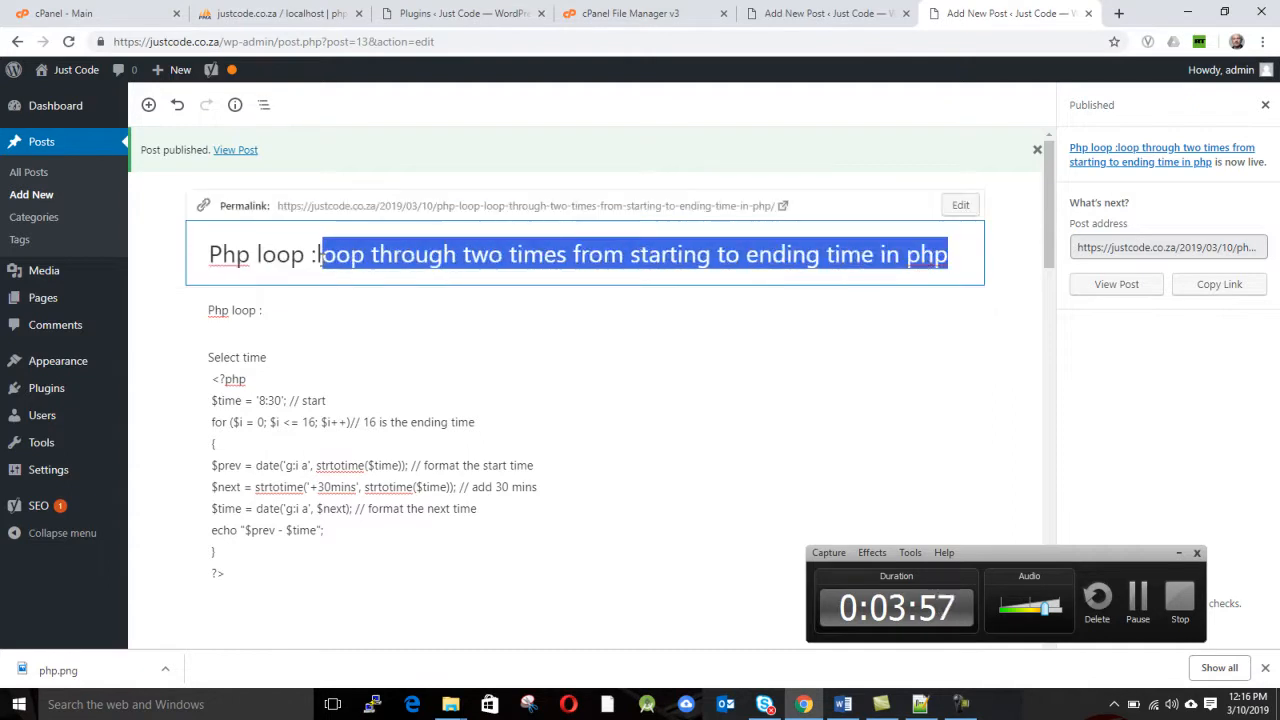
right_click(330, 254)
click(370, 283)
click(305, 312)
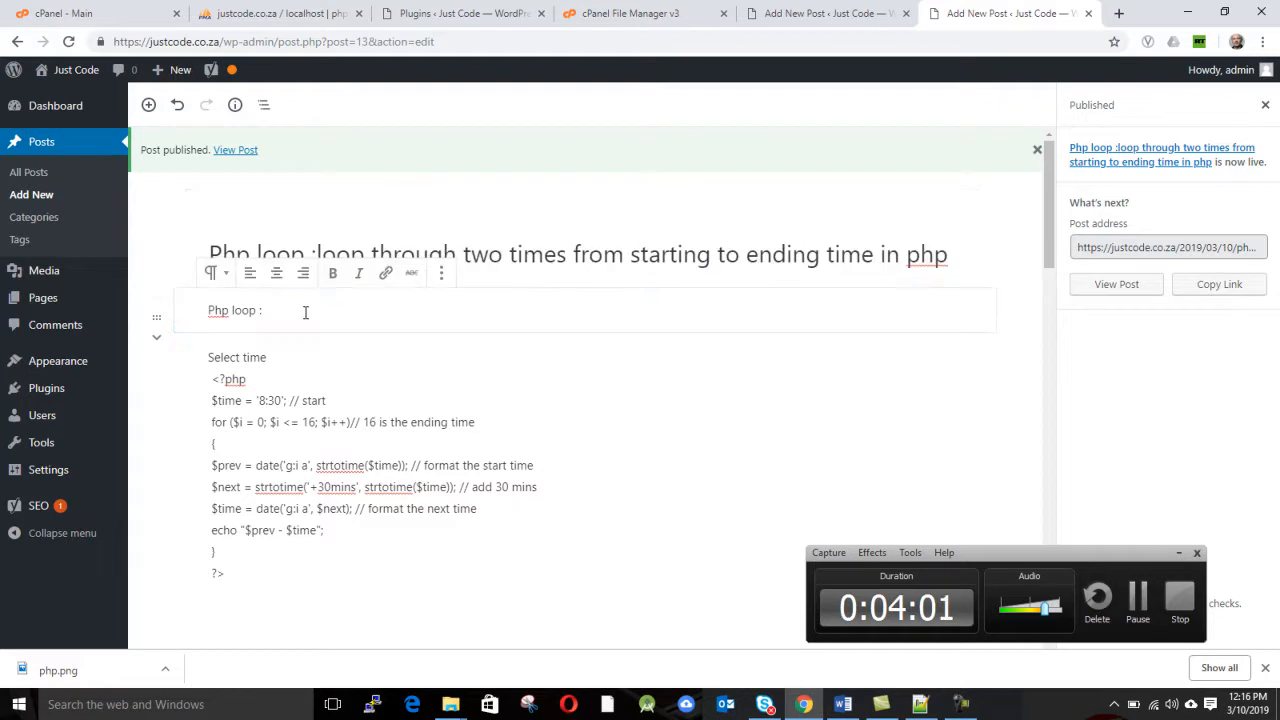
key(ctrl+v)
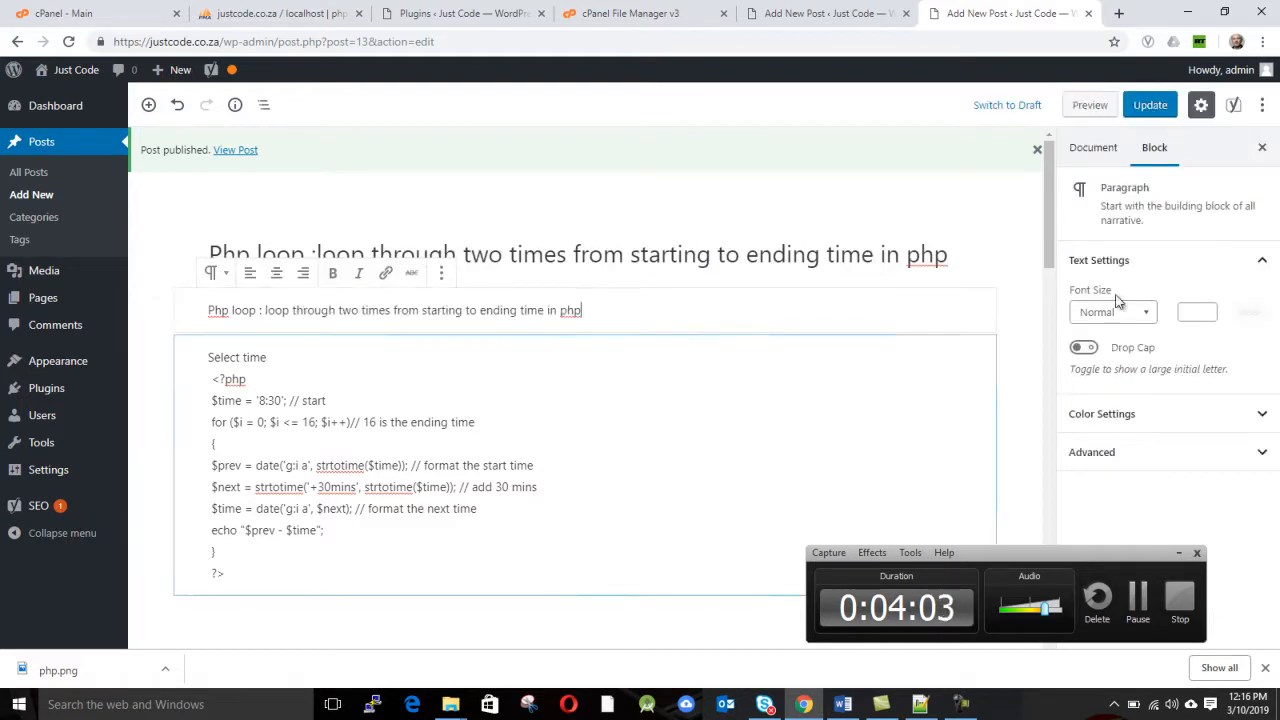
click(1138, 106)
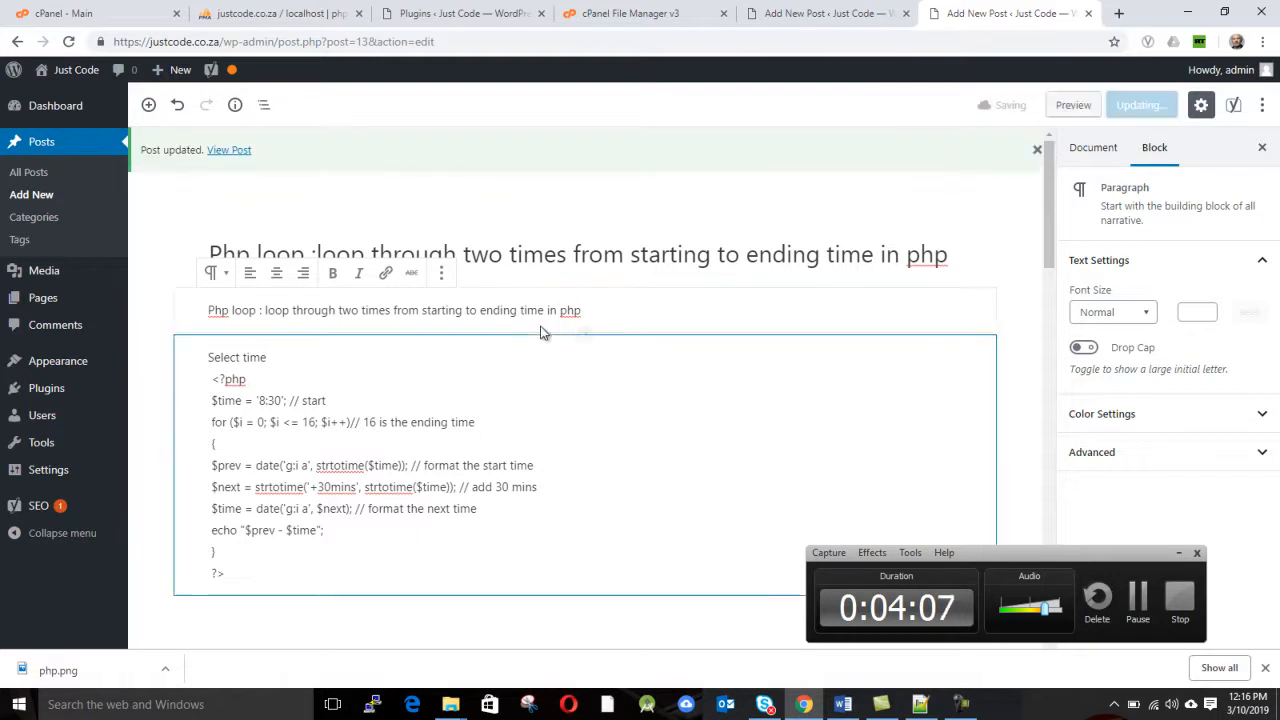
Review the Yoast analysis results for the focus keyphrase and update the post again.
scroll(543, 331, down, 7)
scroll(536, 343, down, 3)
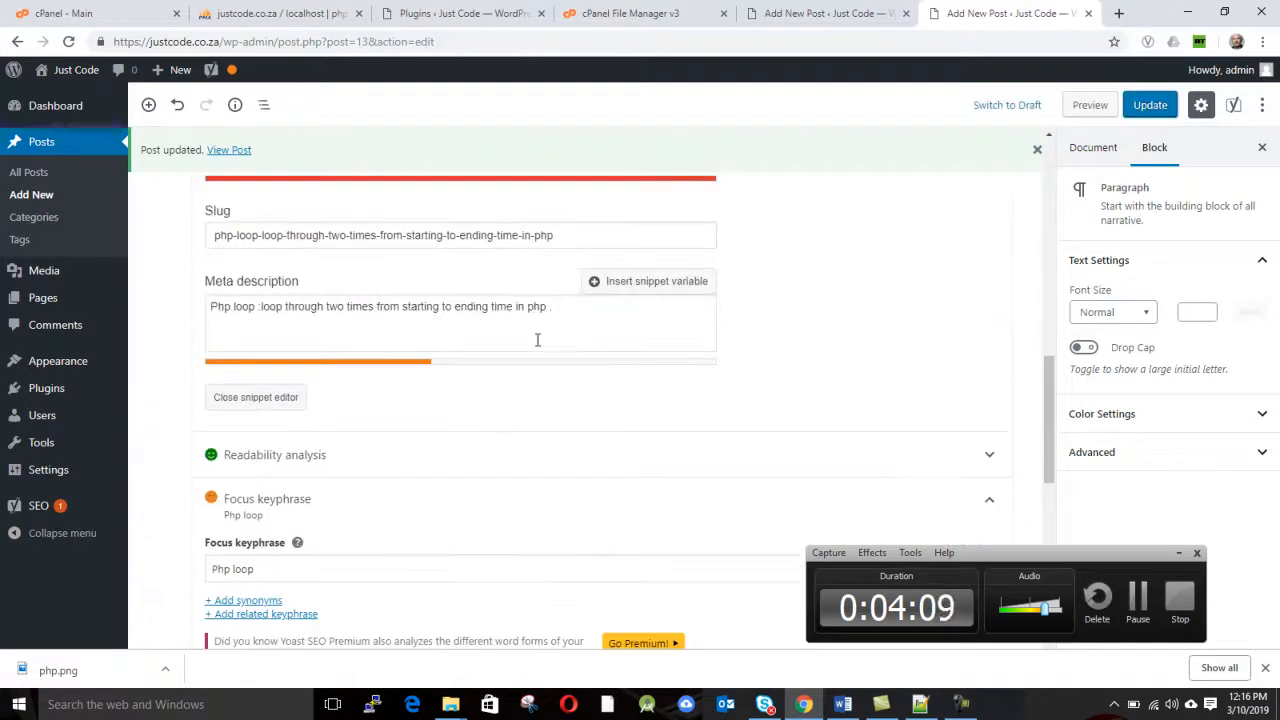
scroll(537, 341, down, 4)
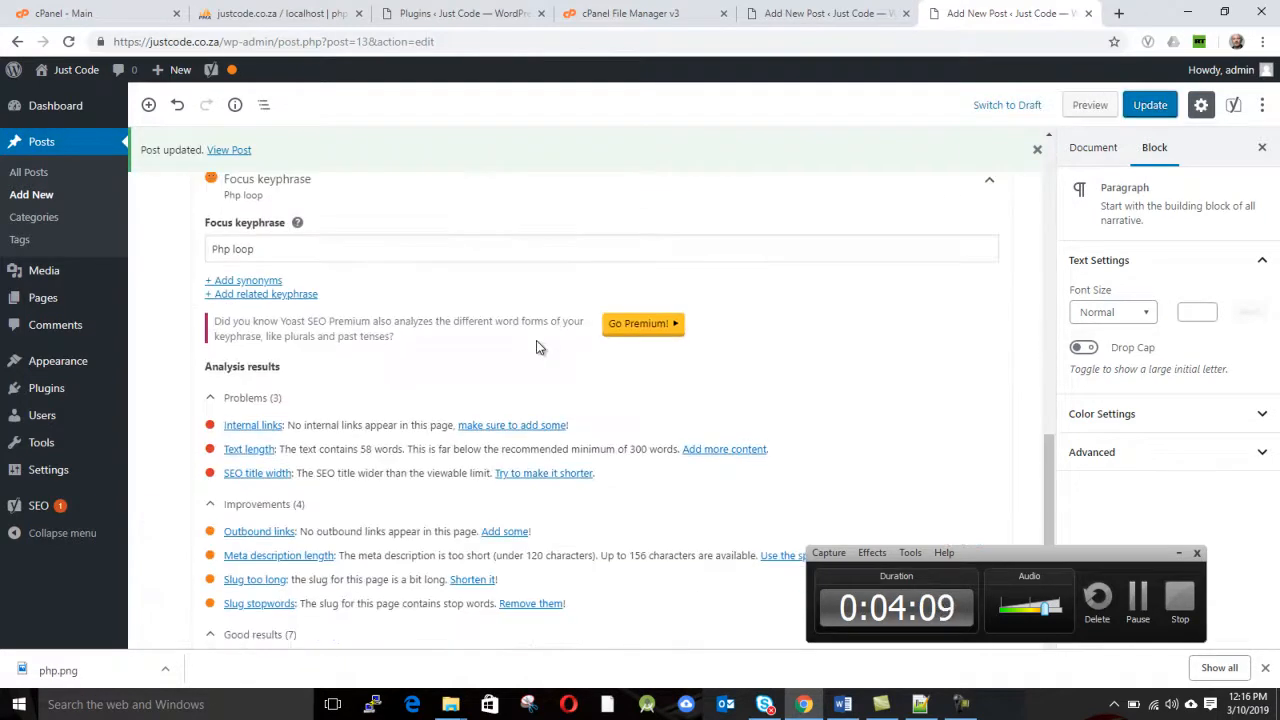
click(1152, 105)
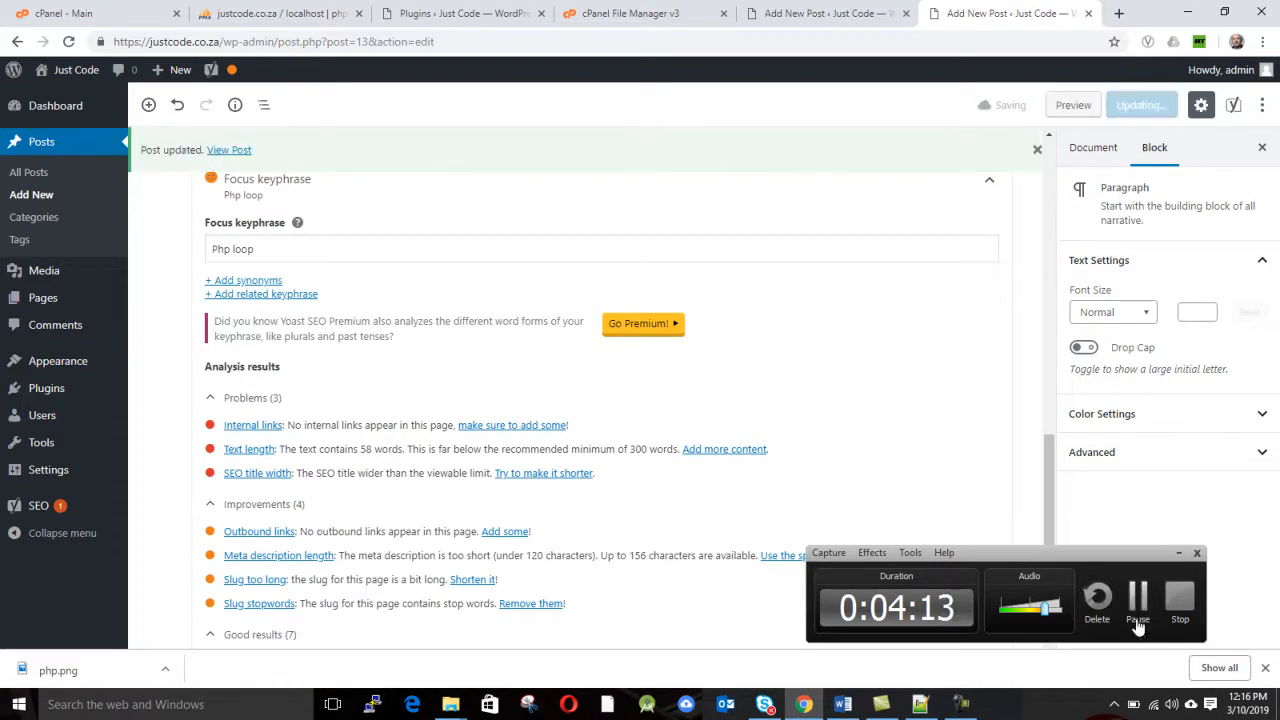